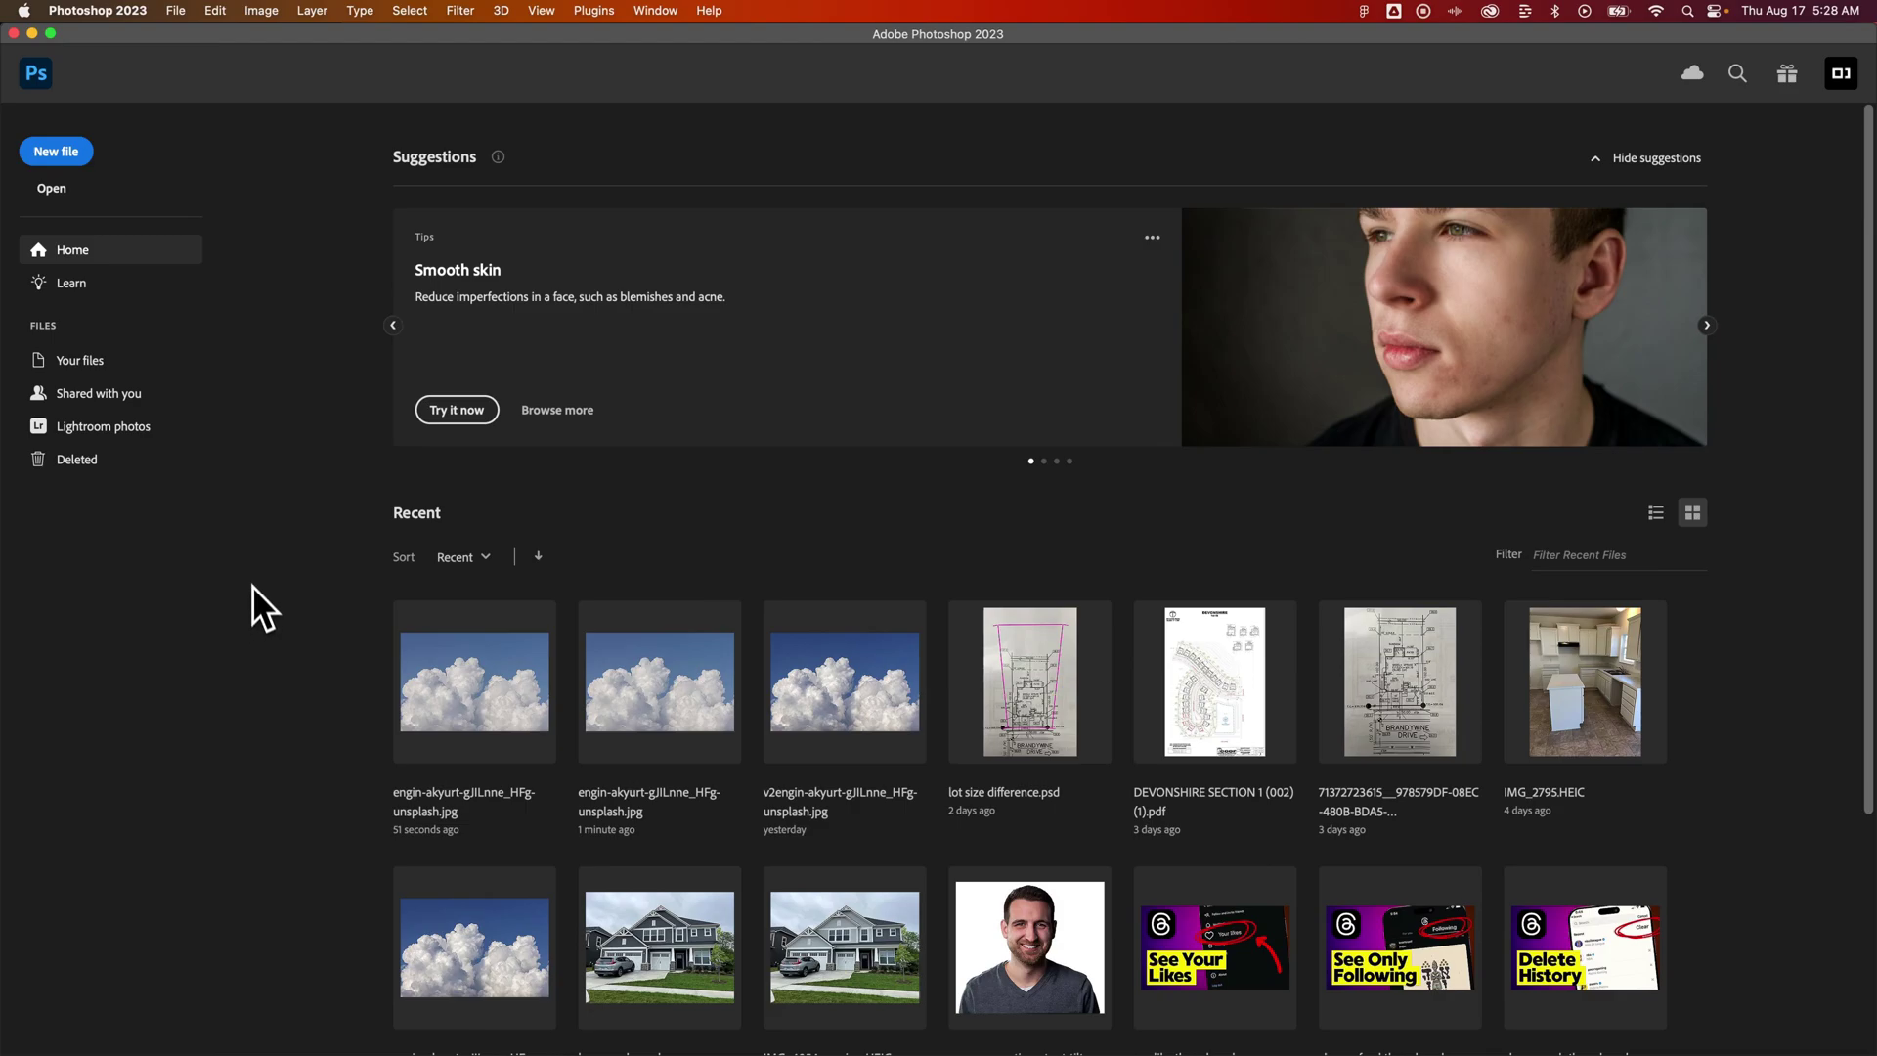
Open engin-akyurt-gJILnne_HFg-unsplash.jpg from the assets folder as a CMYK document.
click(176, 11)
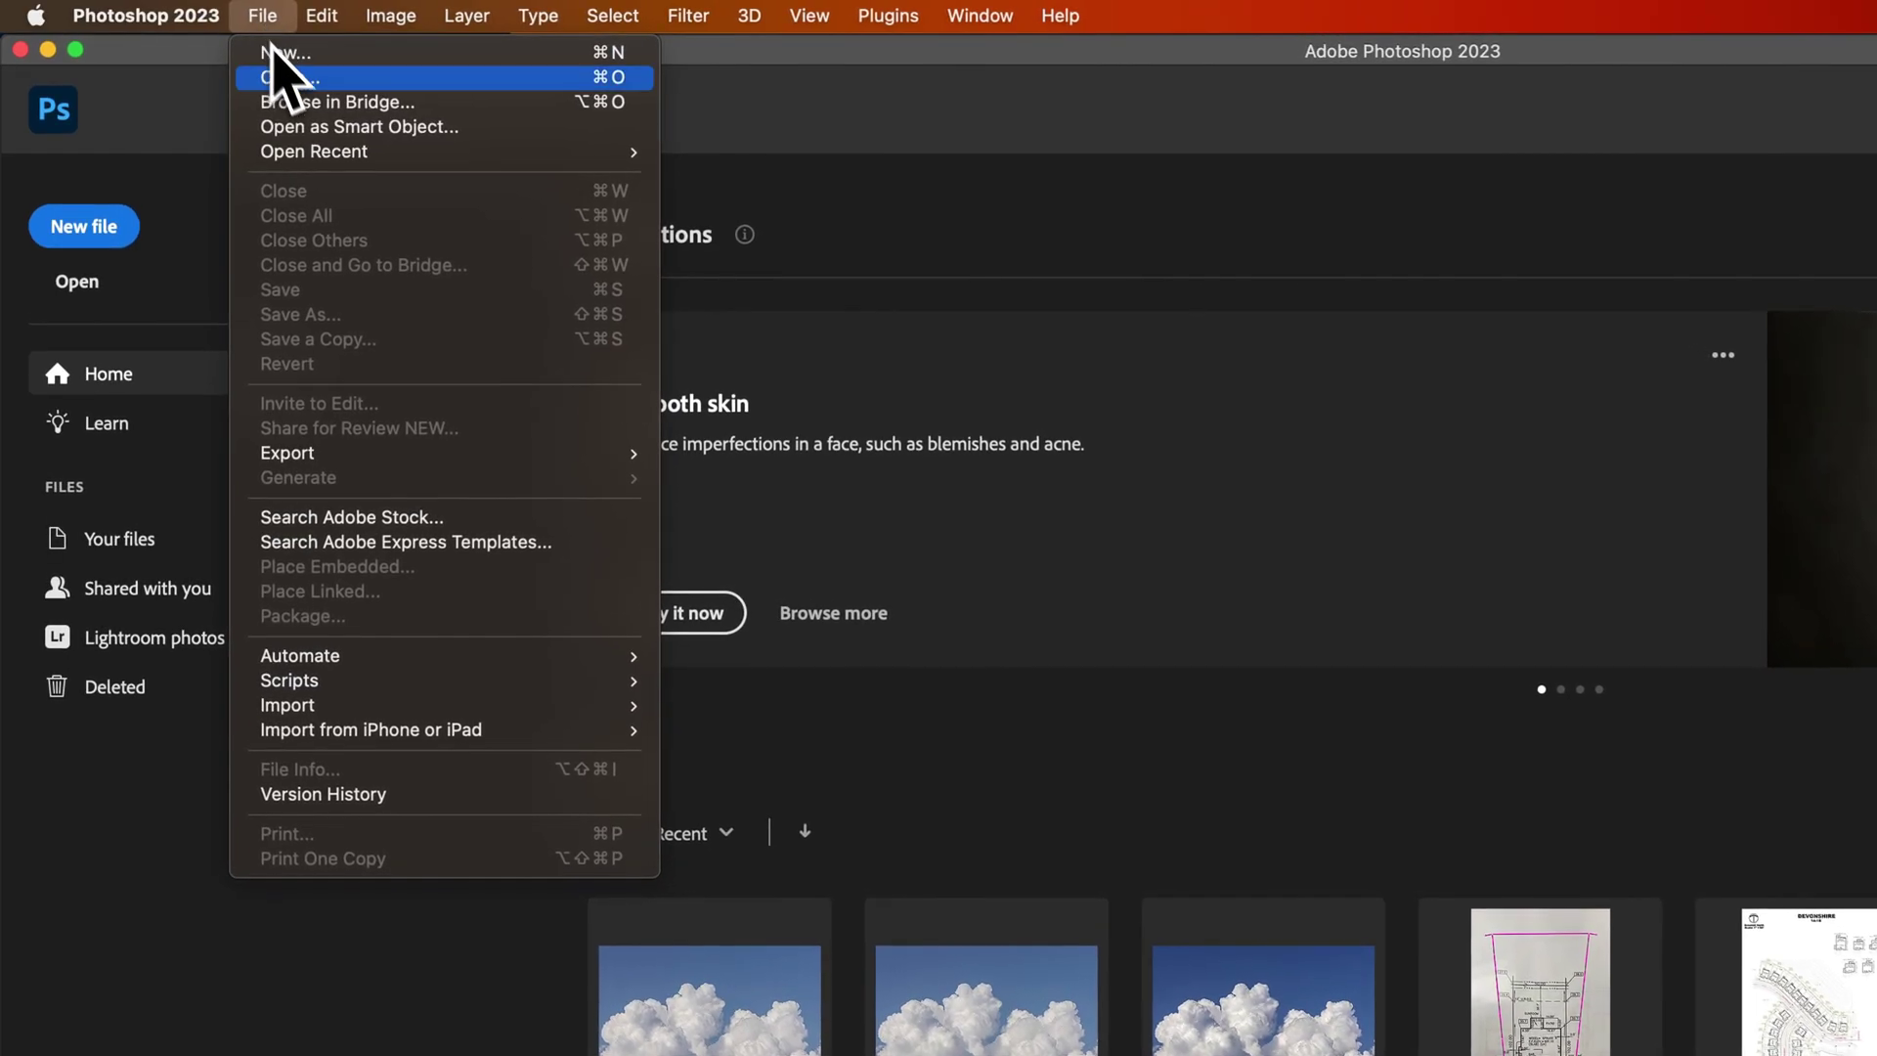
click(278, 76)
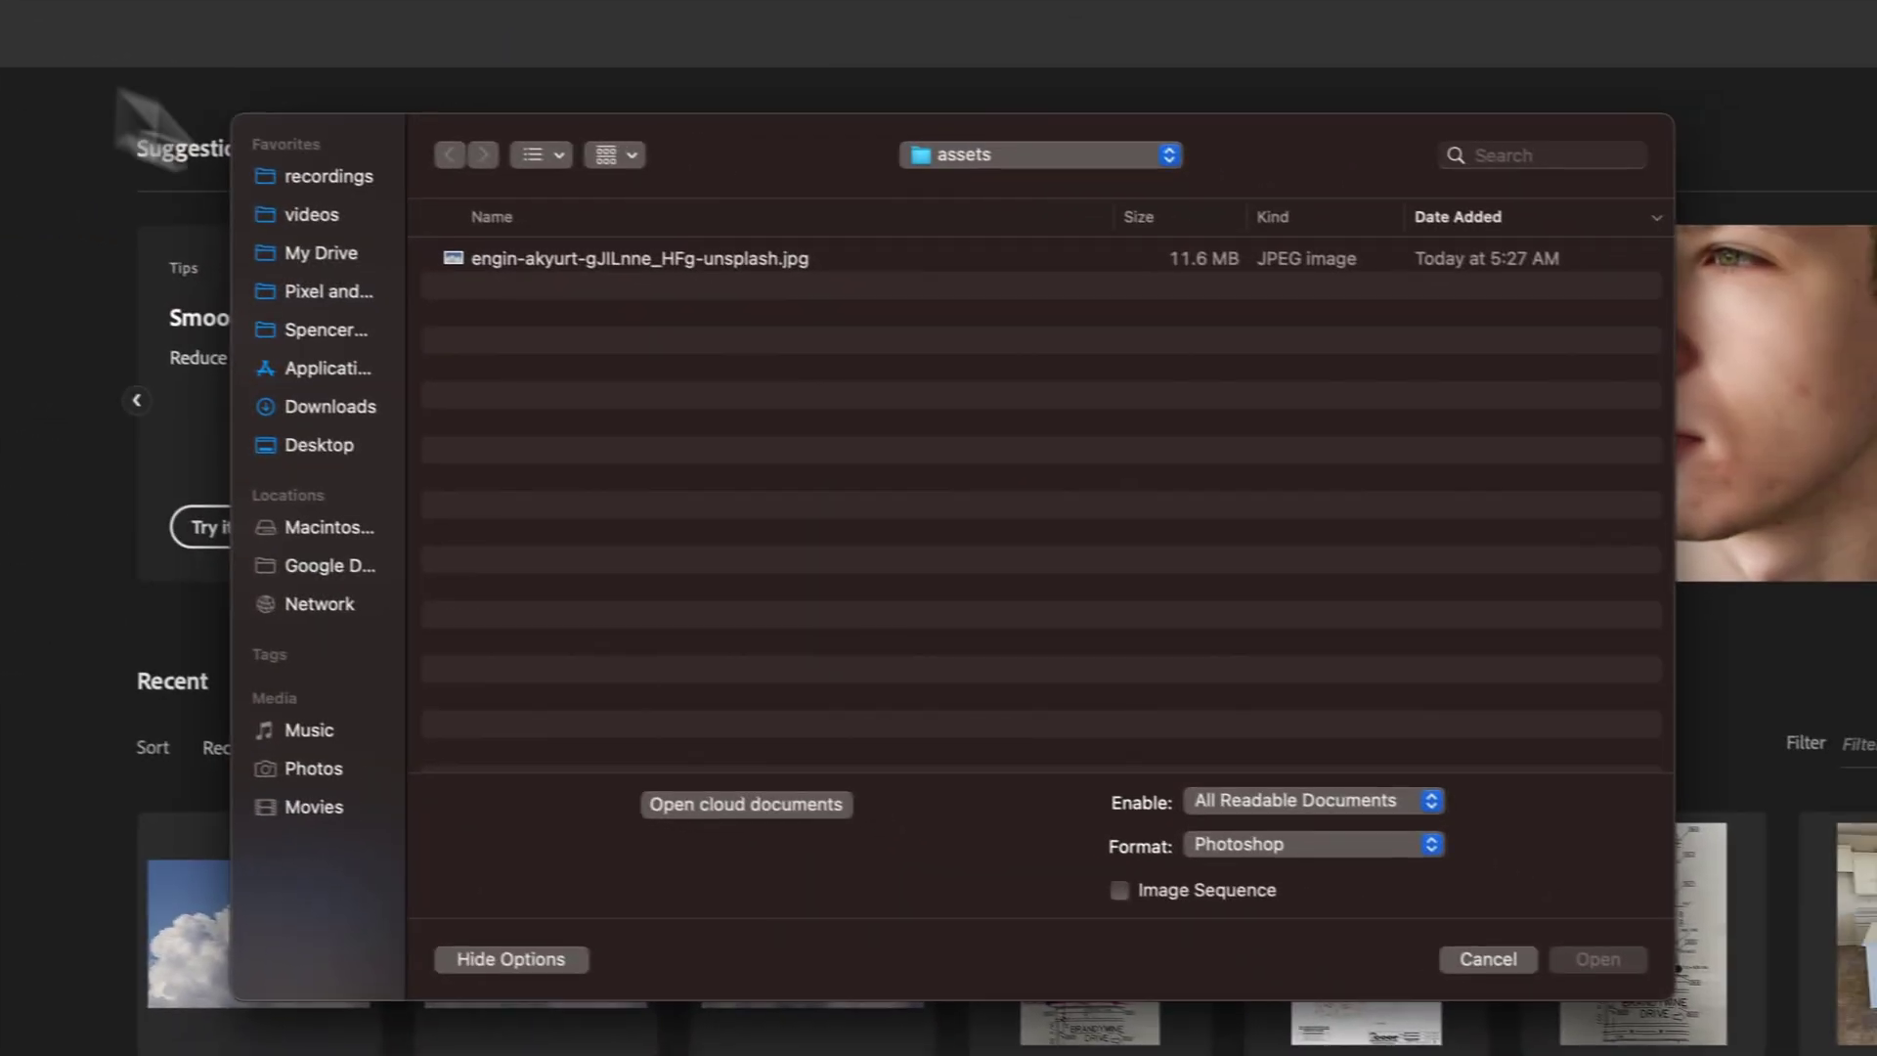
click(751, 256)
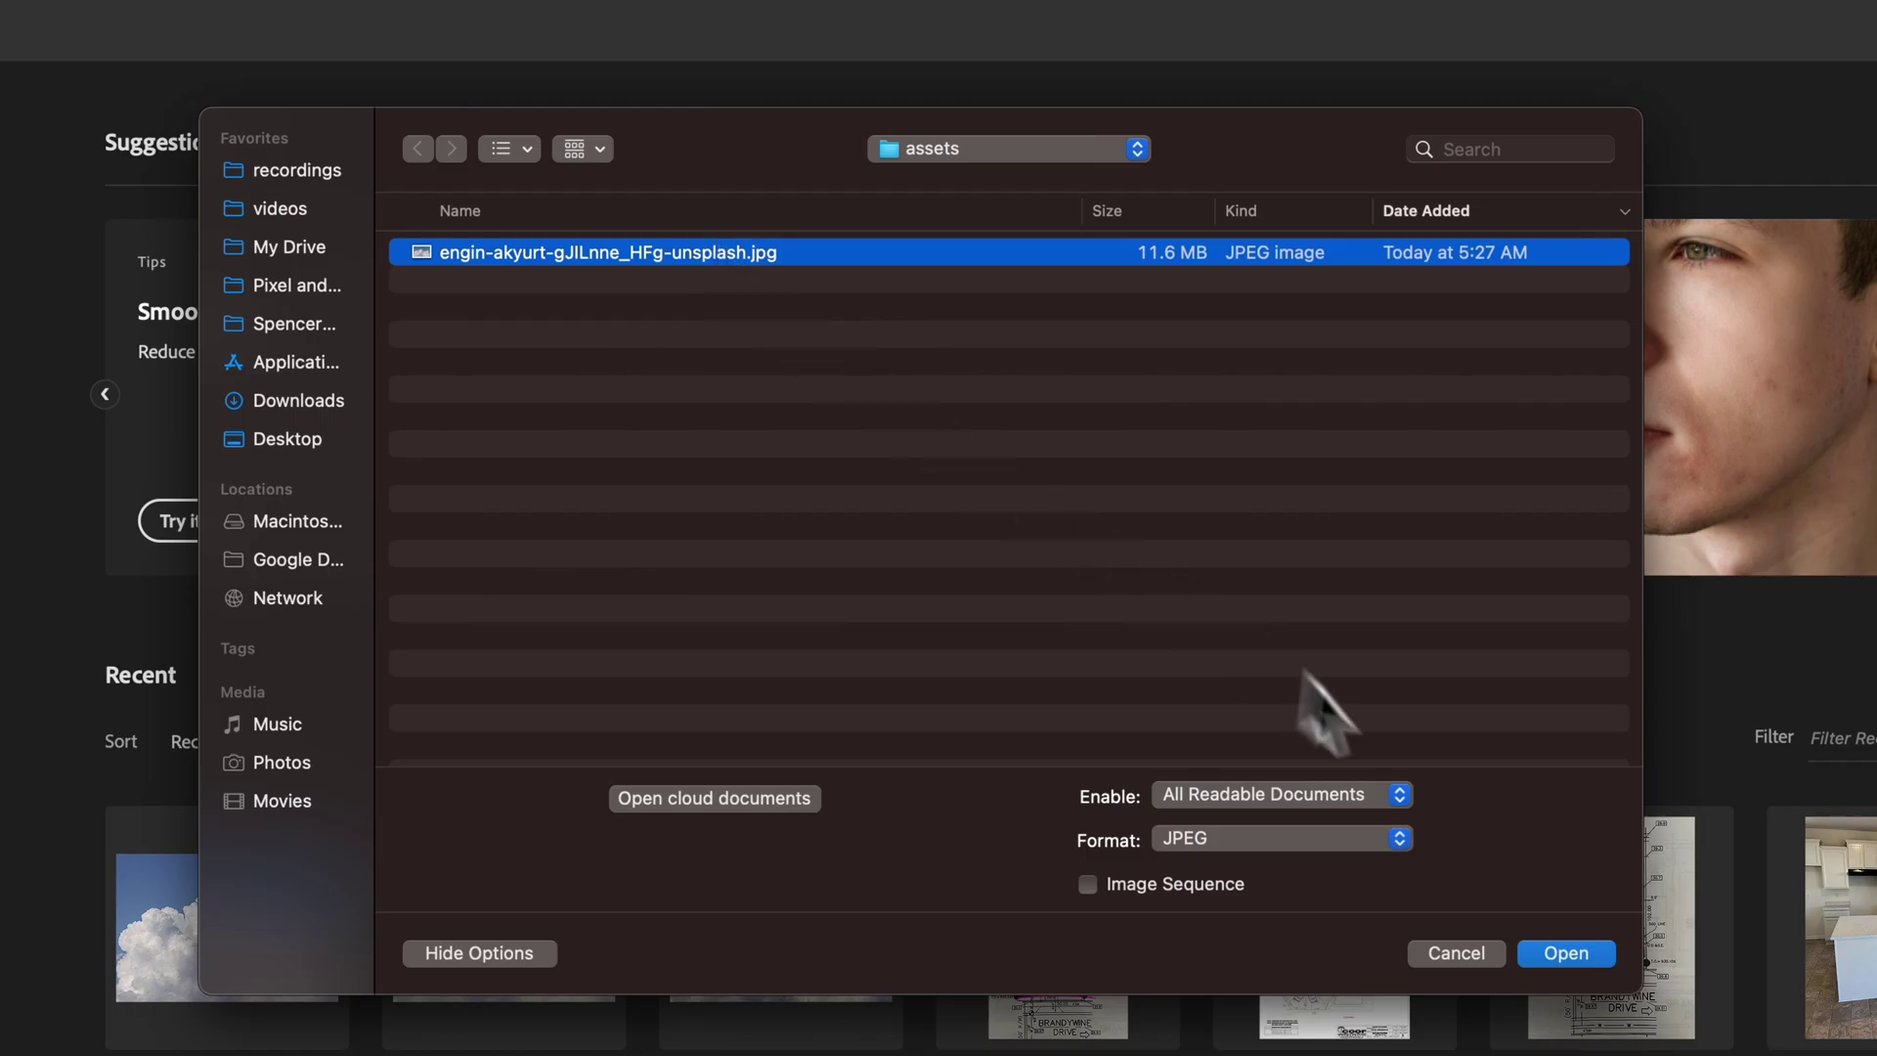
click(1564, 952)
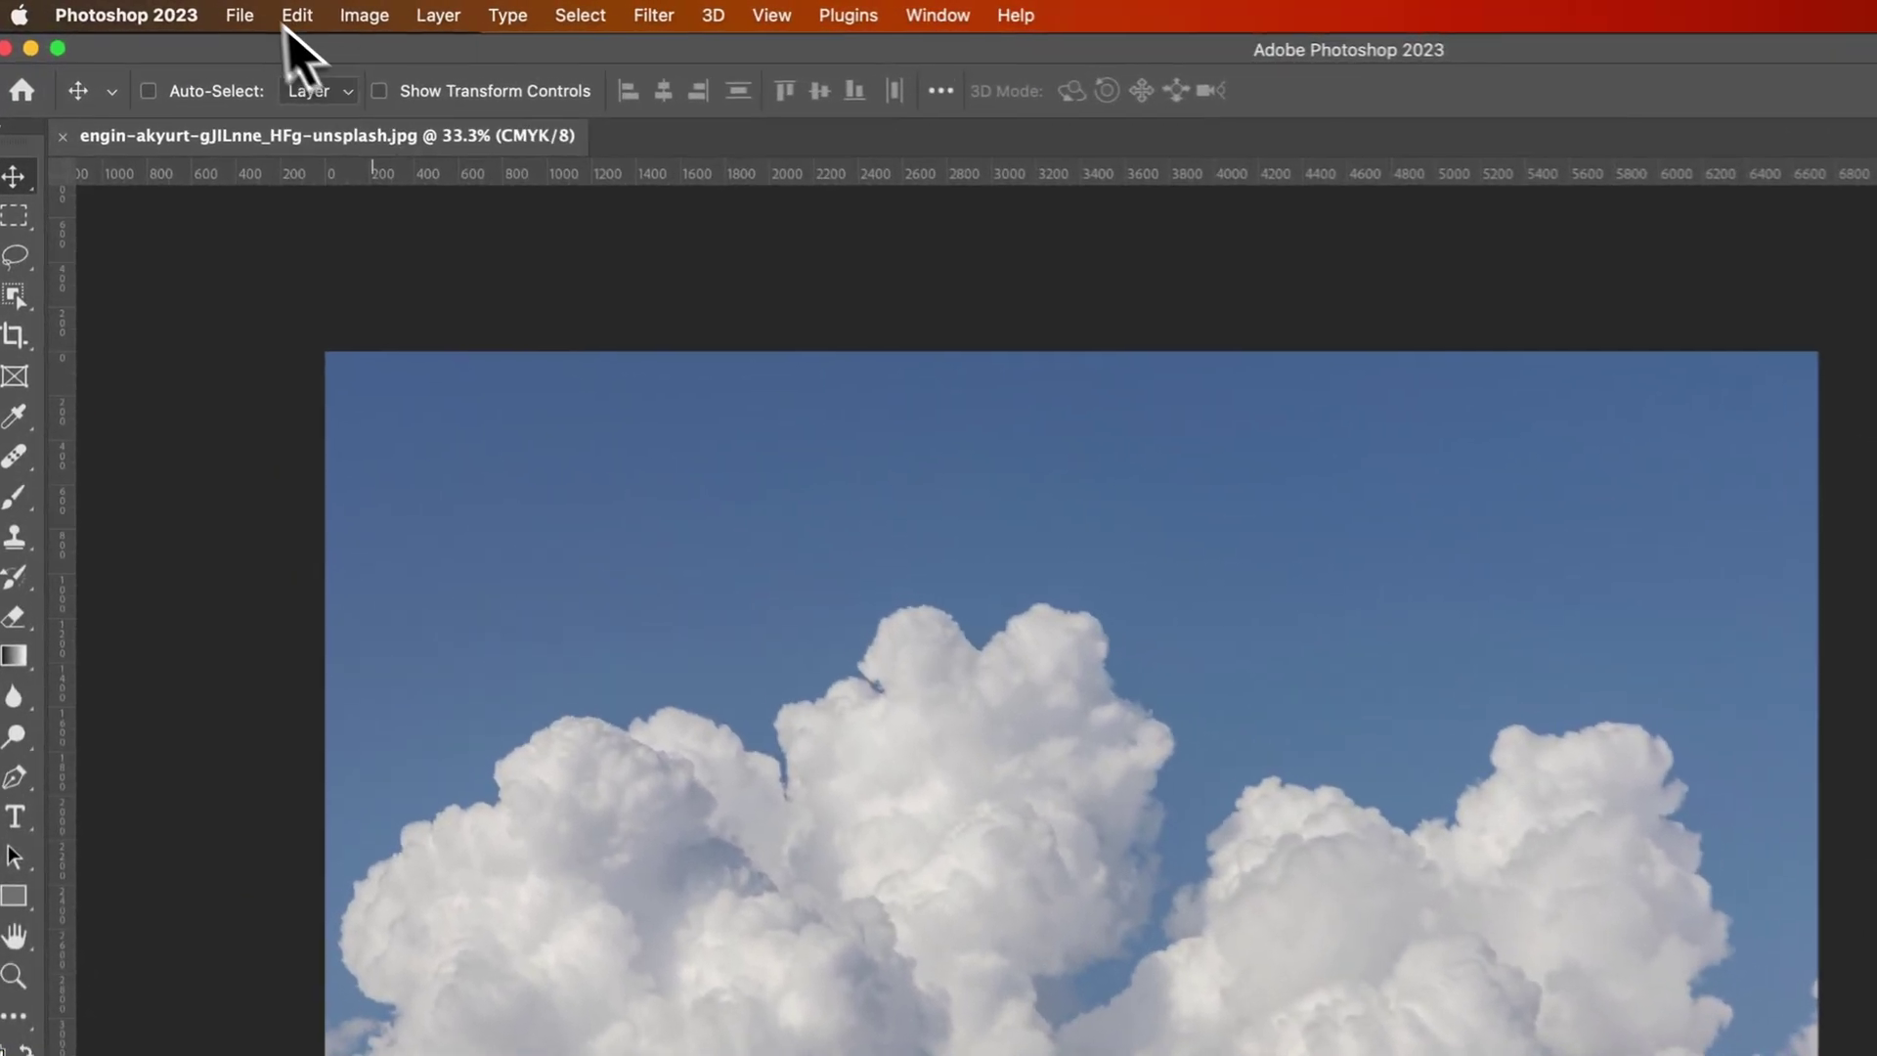
click(175, 10)
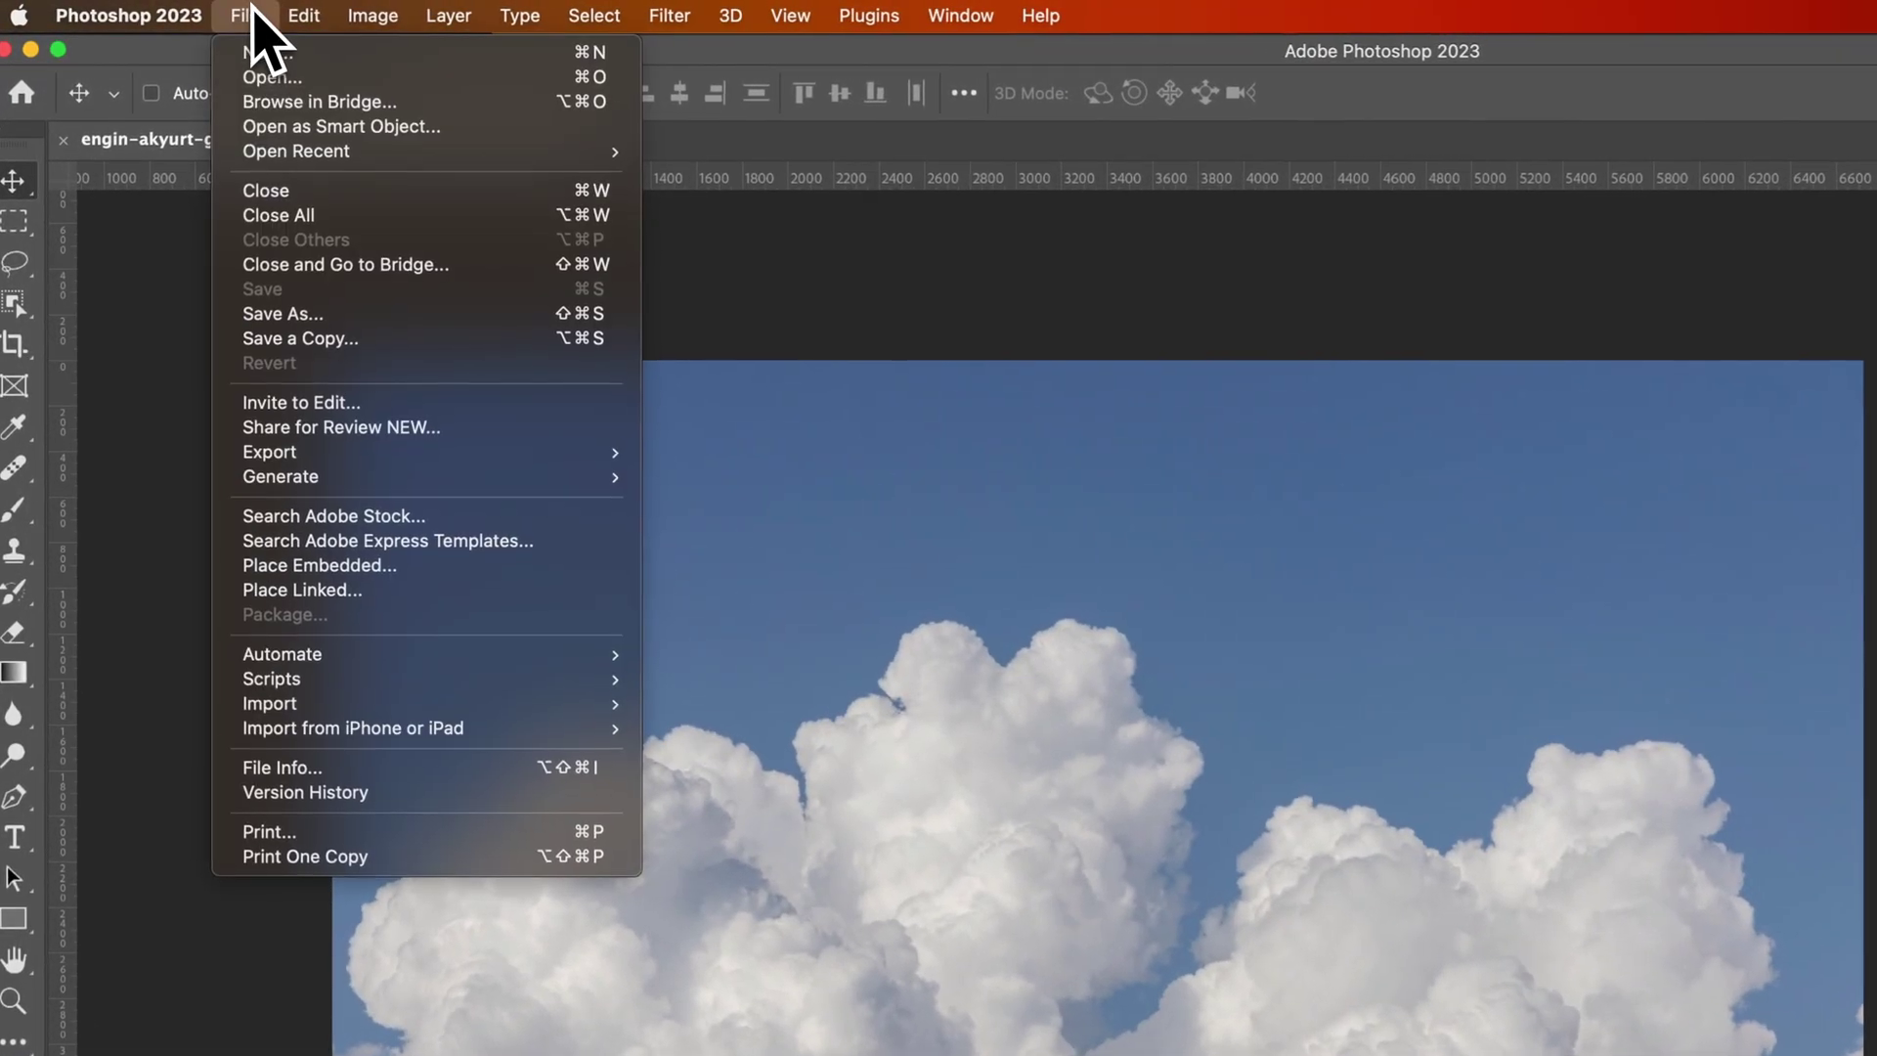
click(342, 344)
click(1036, 474)
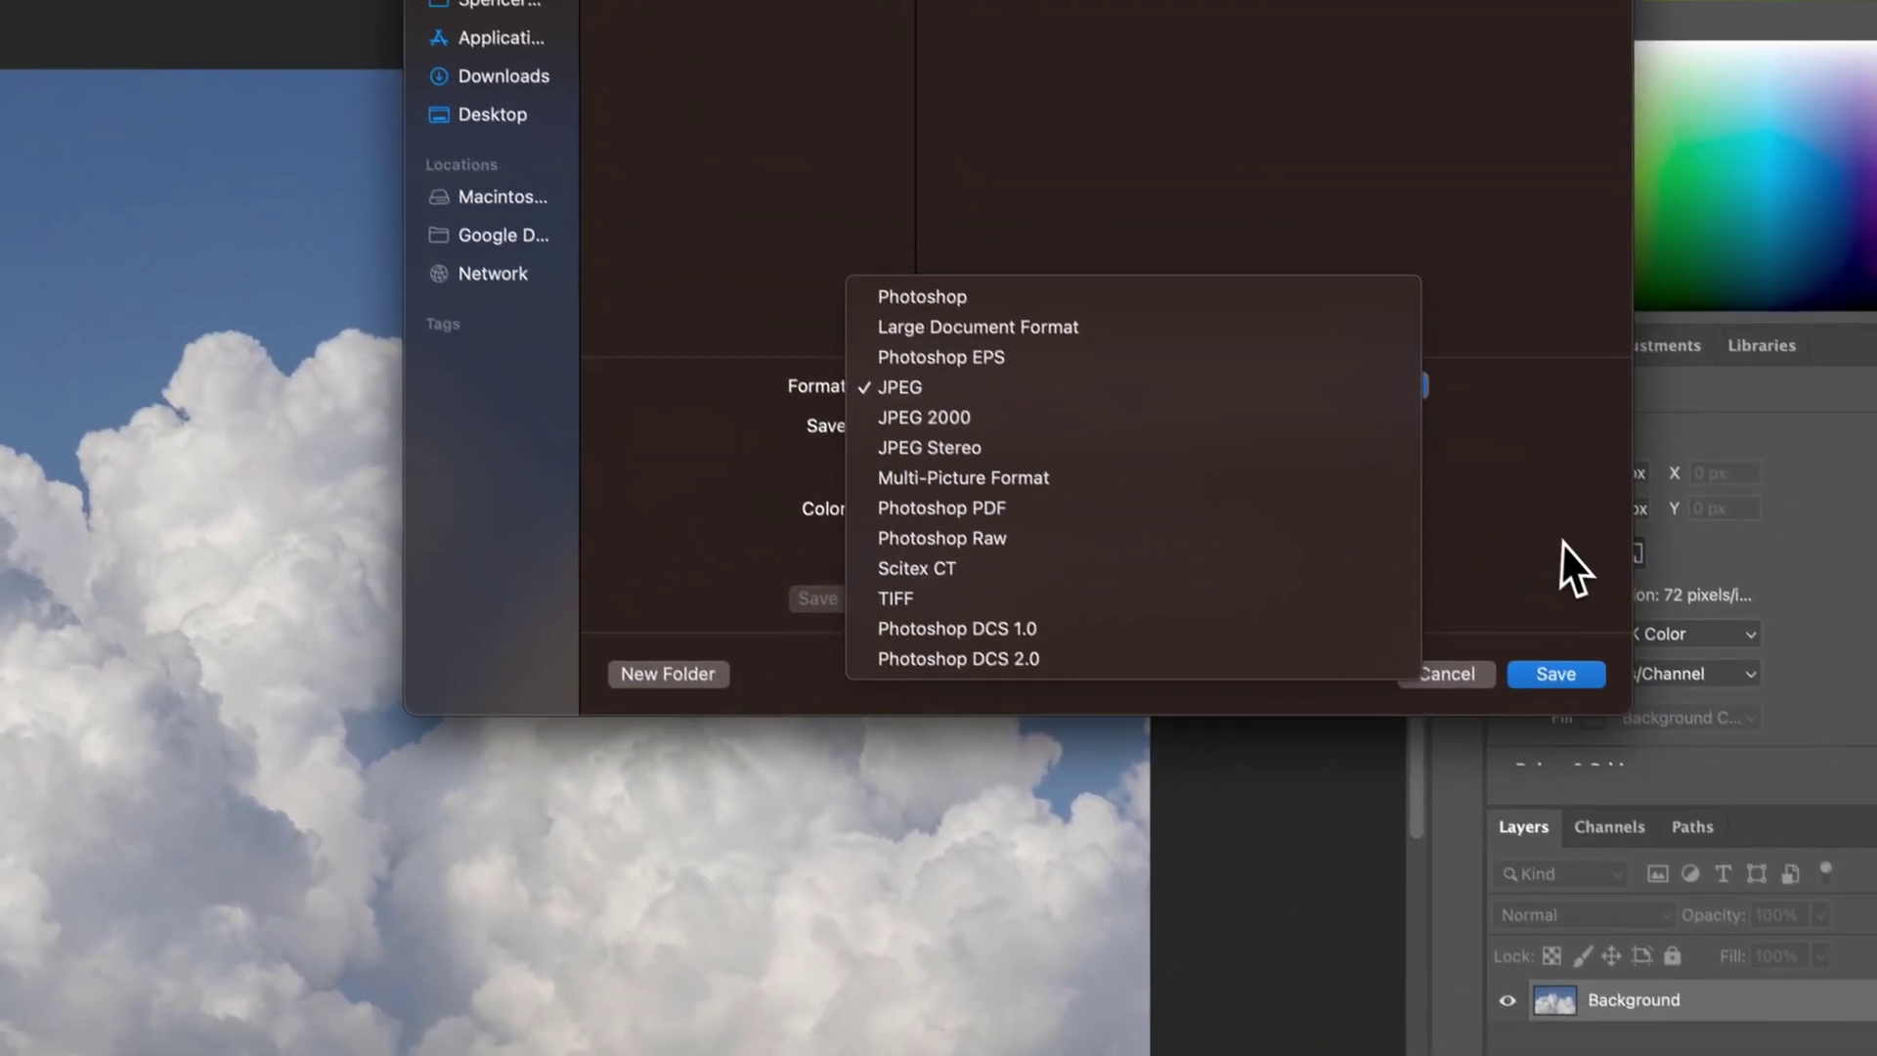
click(1576, 676)
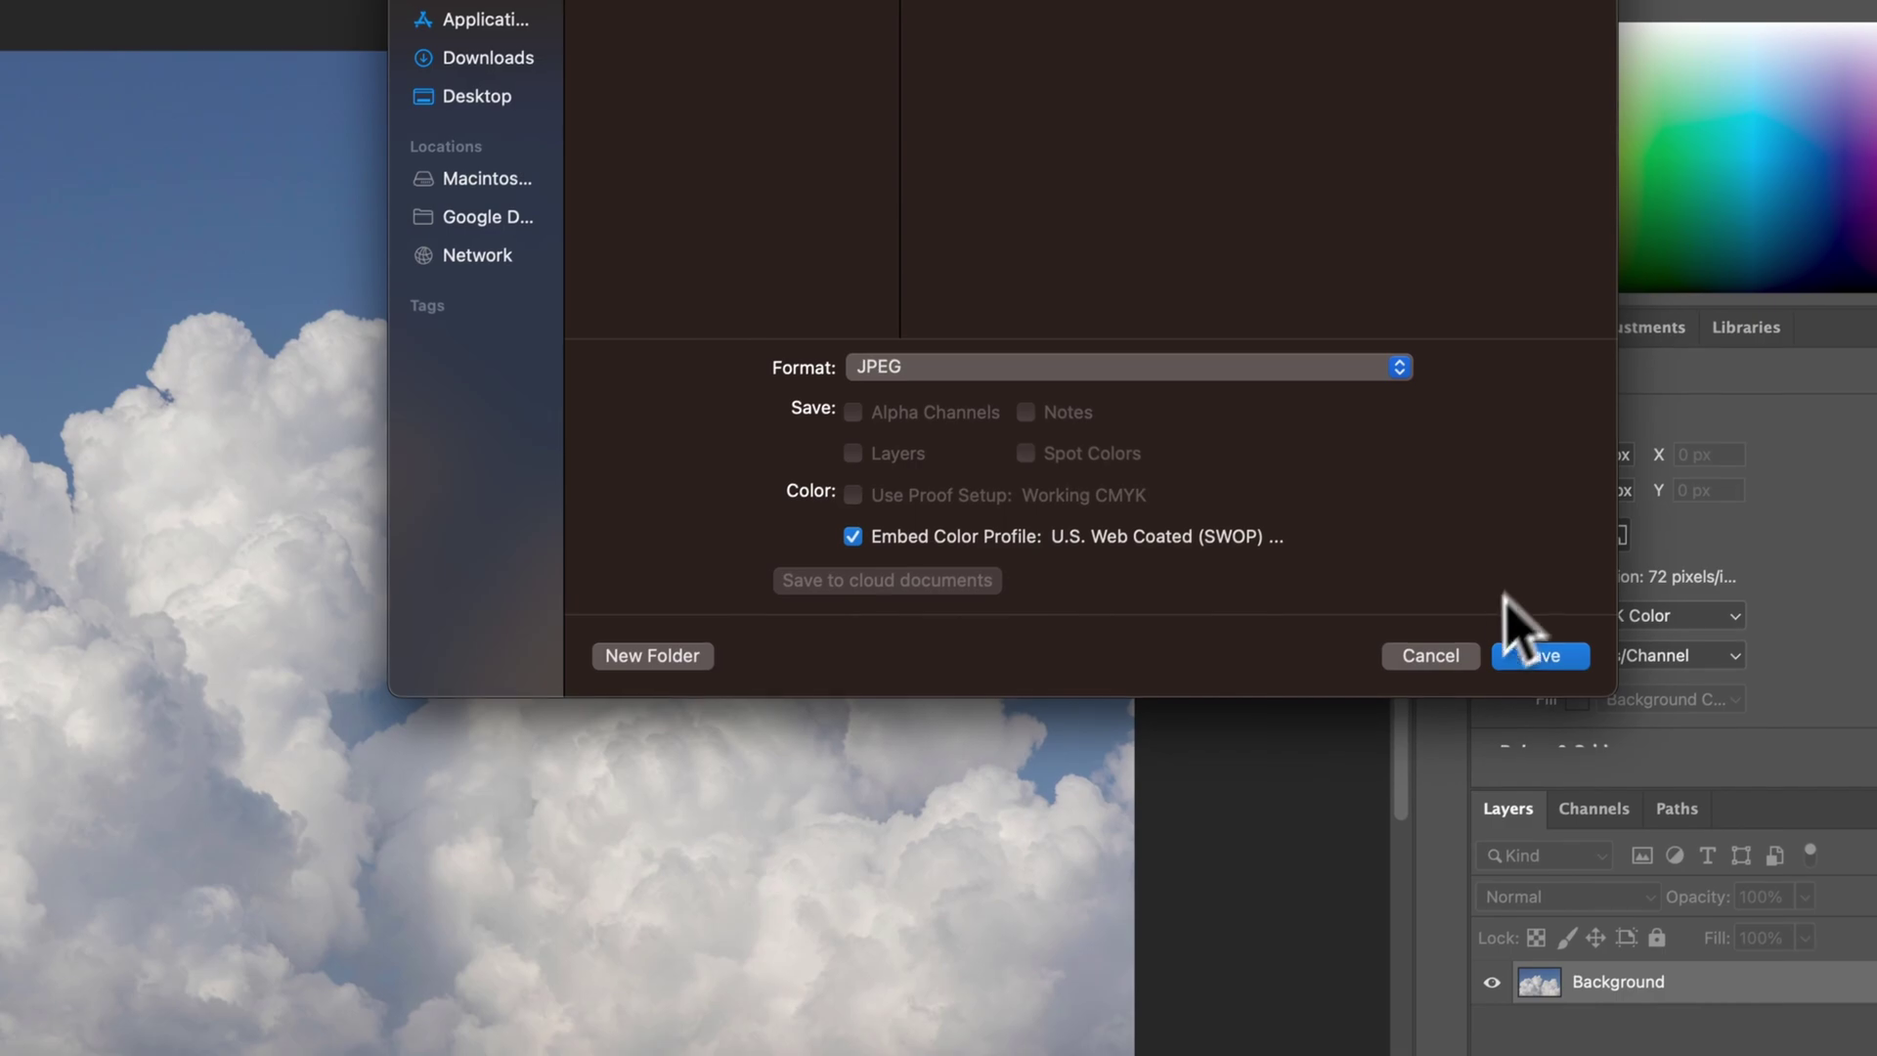
click(1457, 653)
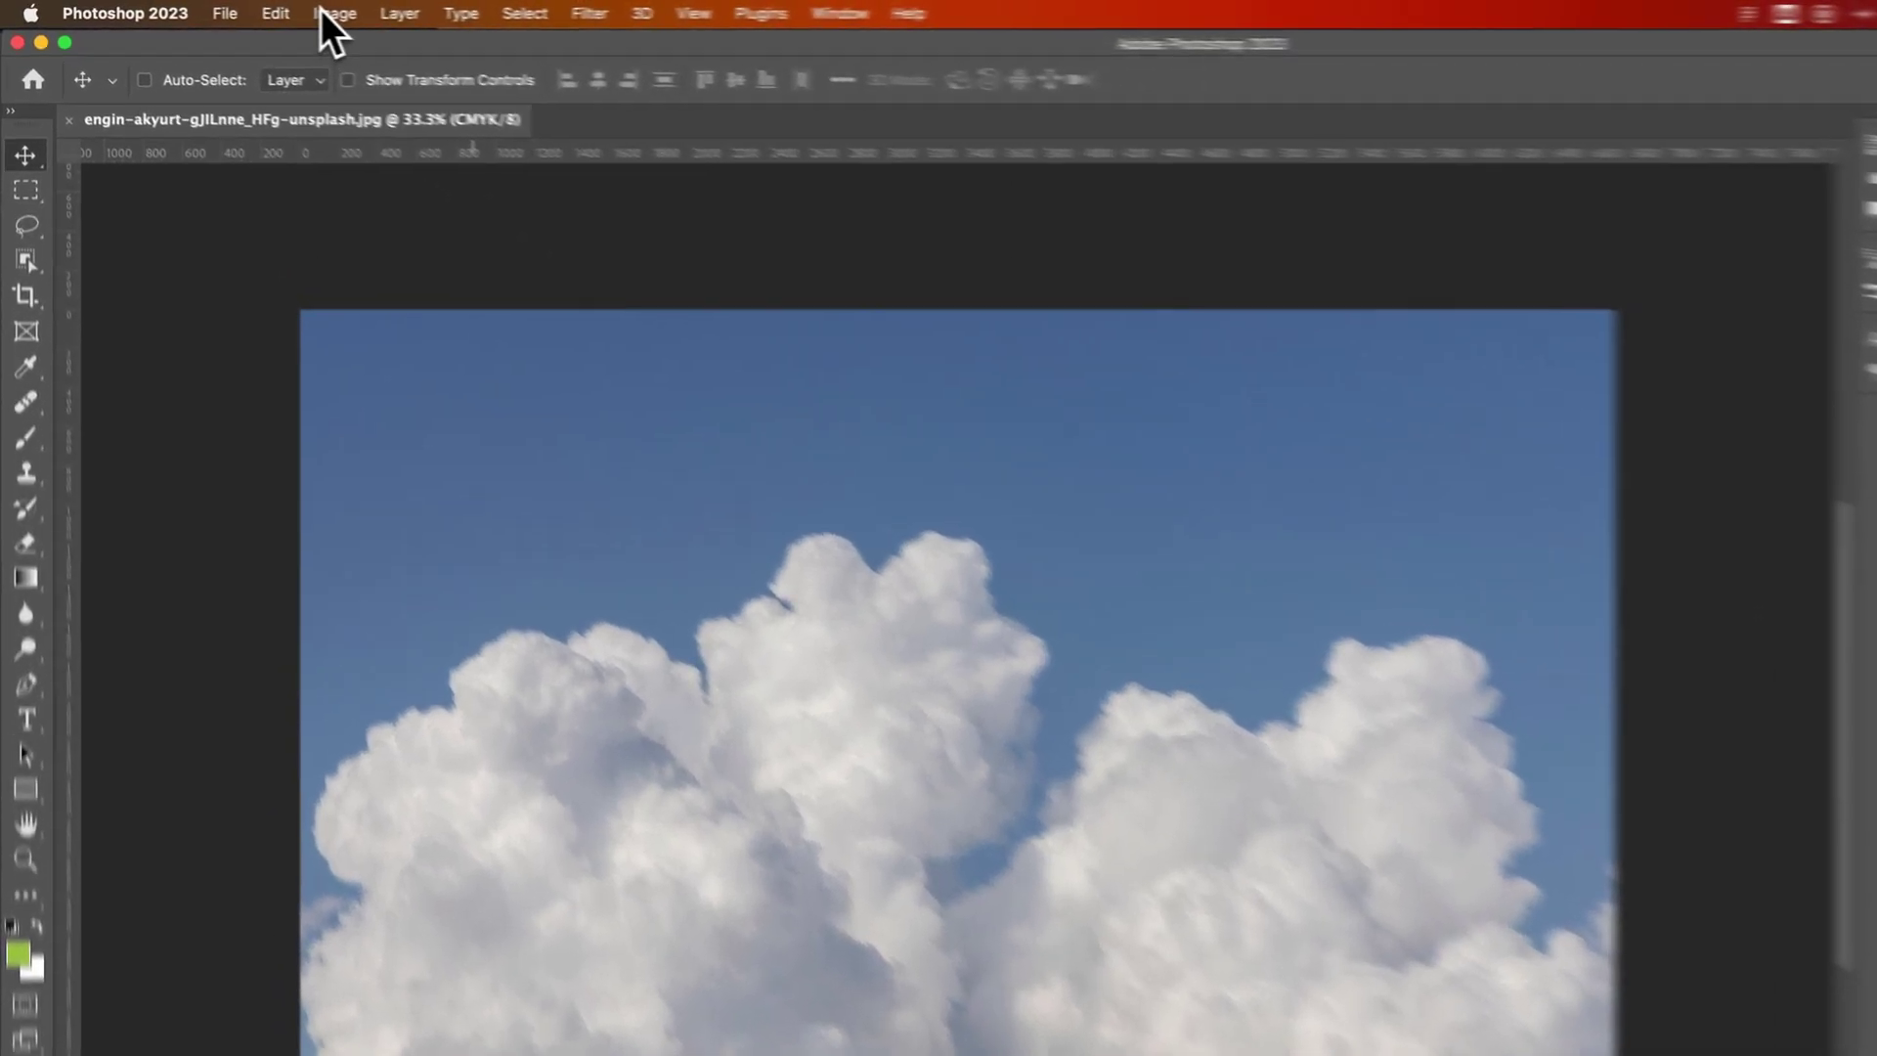
Convert the cloud photo from CMYK to RGB Color through Image > Mode.
click(252, 9)
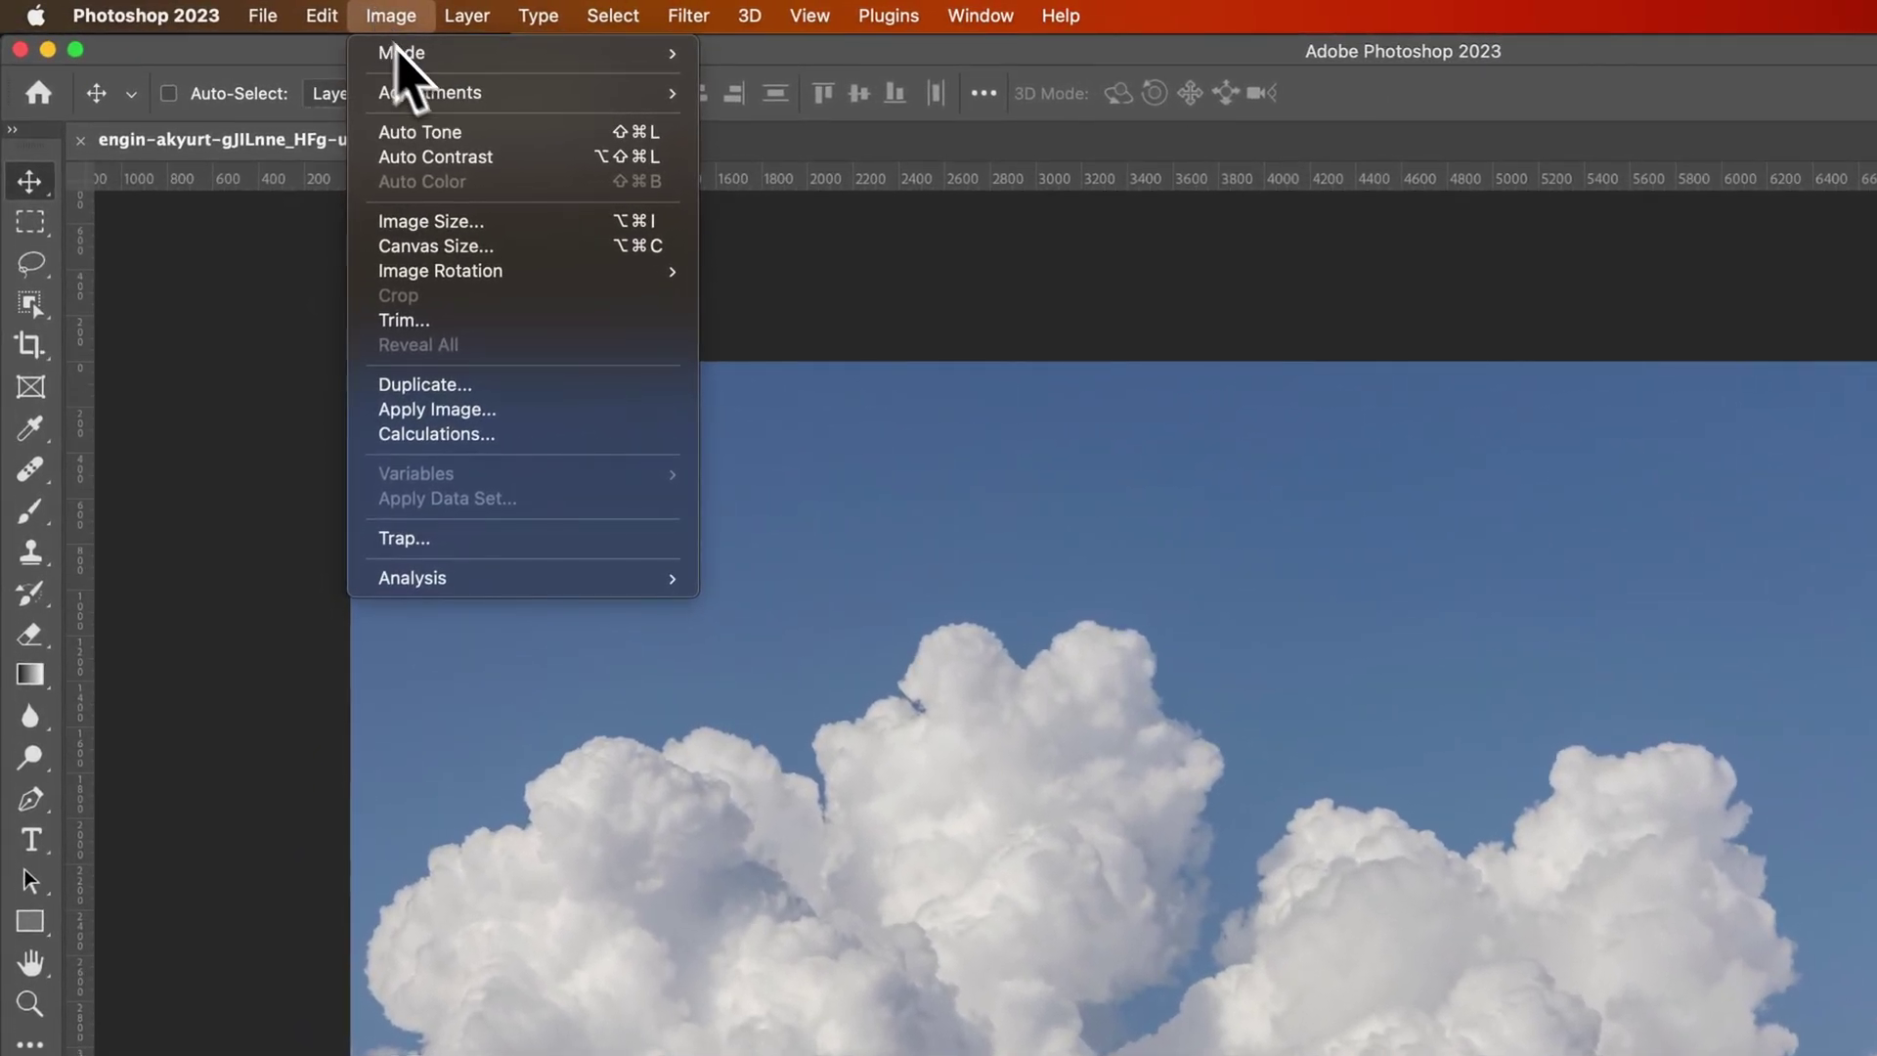
mouse_move(453, 55)
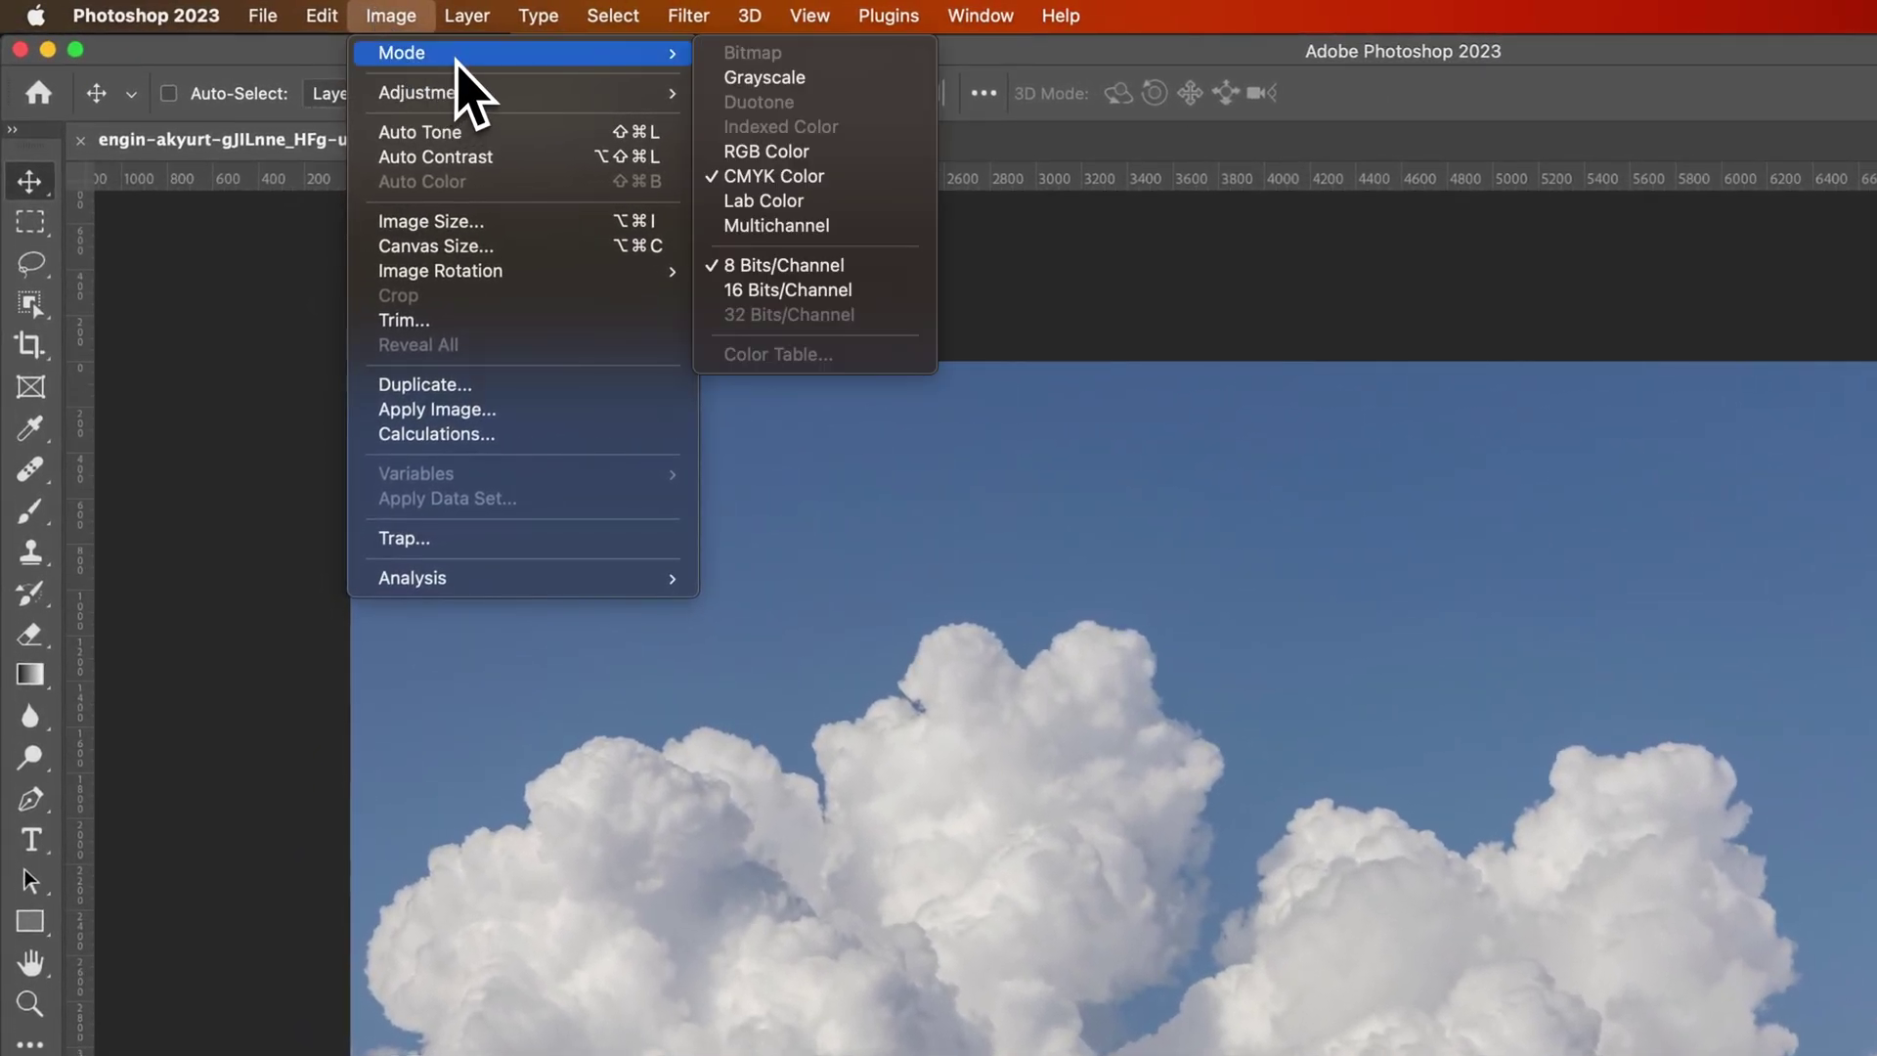
click(767, 151)
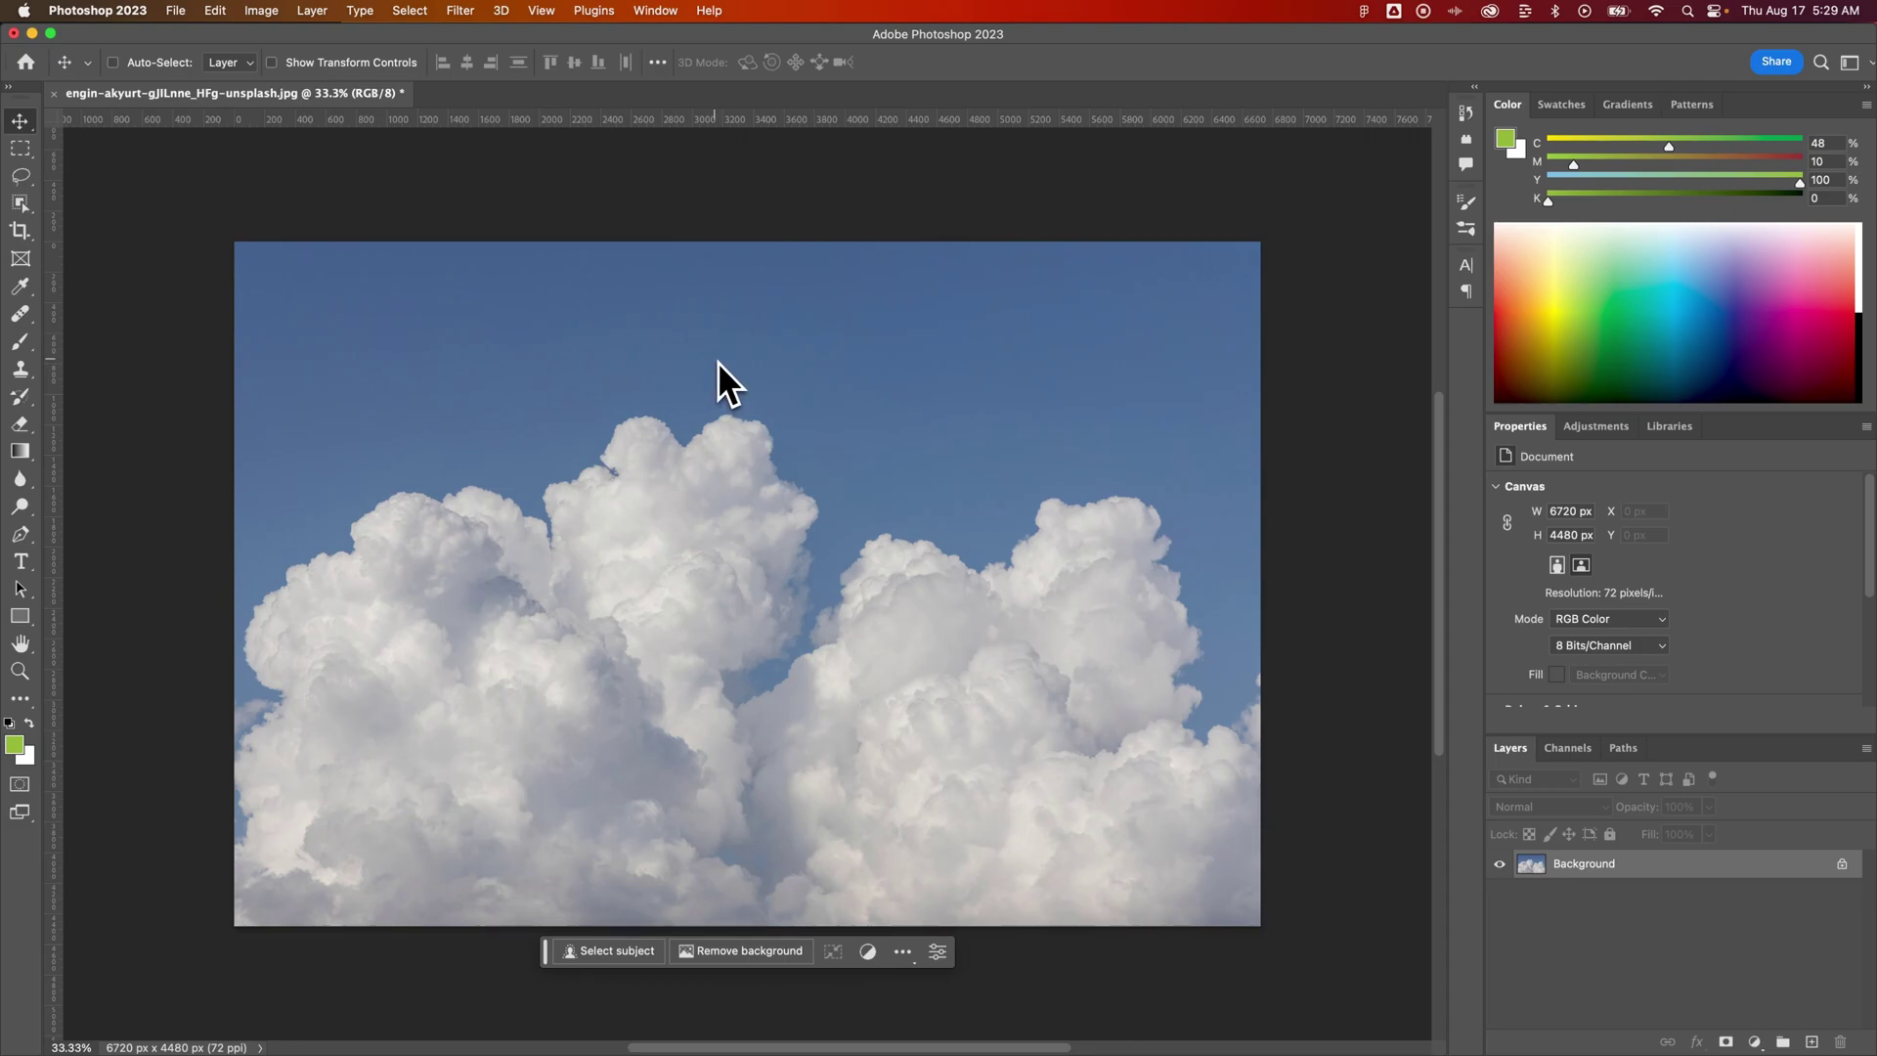
Save a PNG copy of the RGB cloud photo using the Large file size option.
click(172, 12)
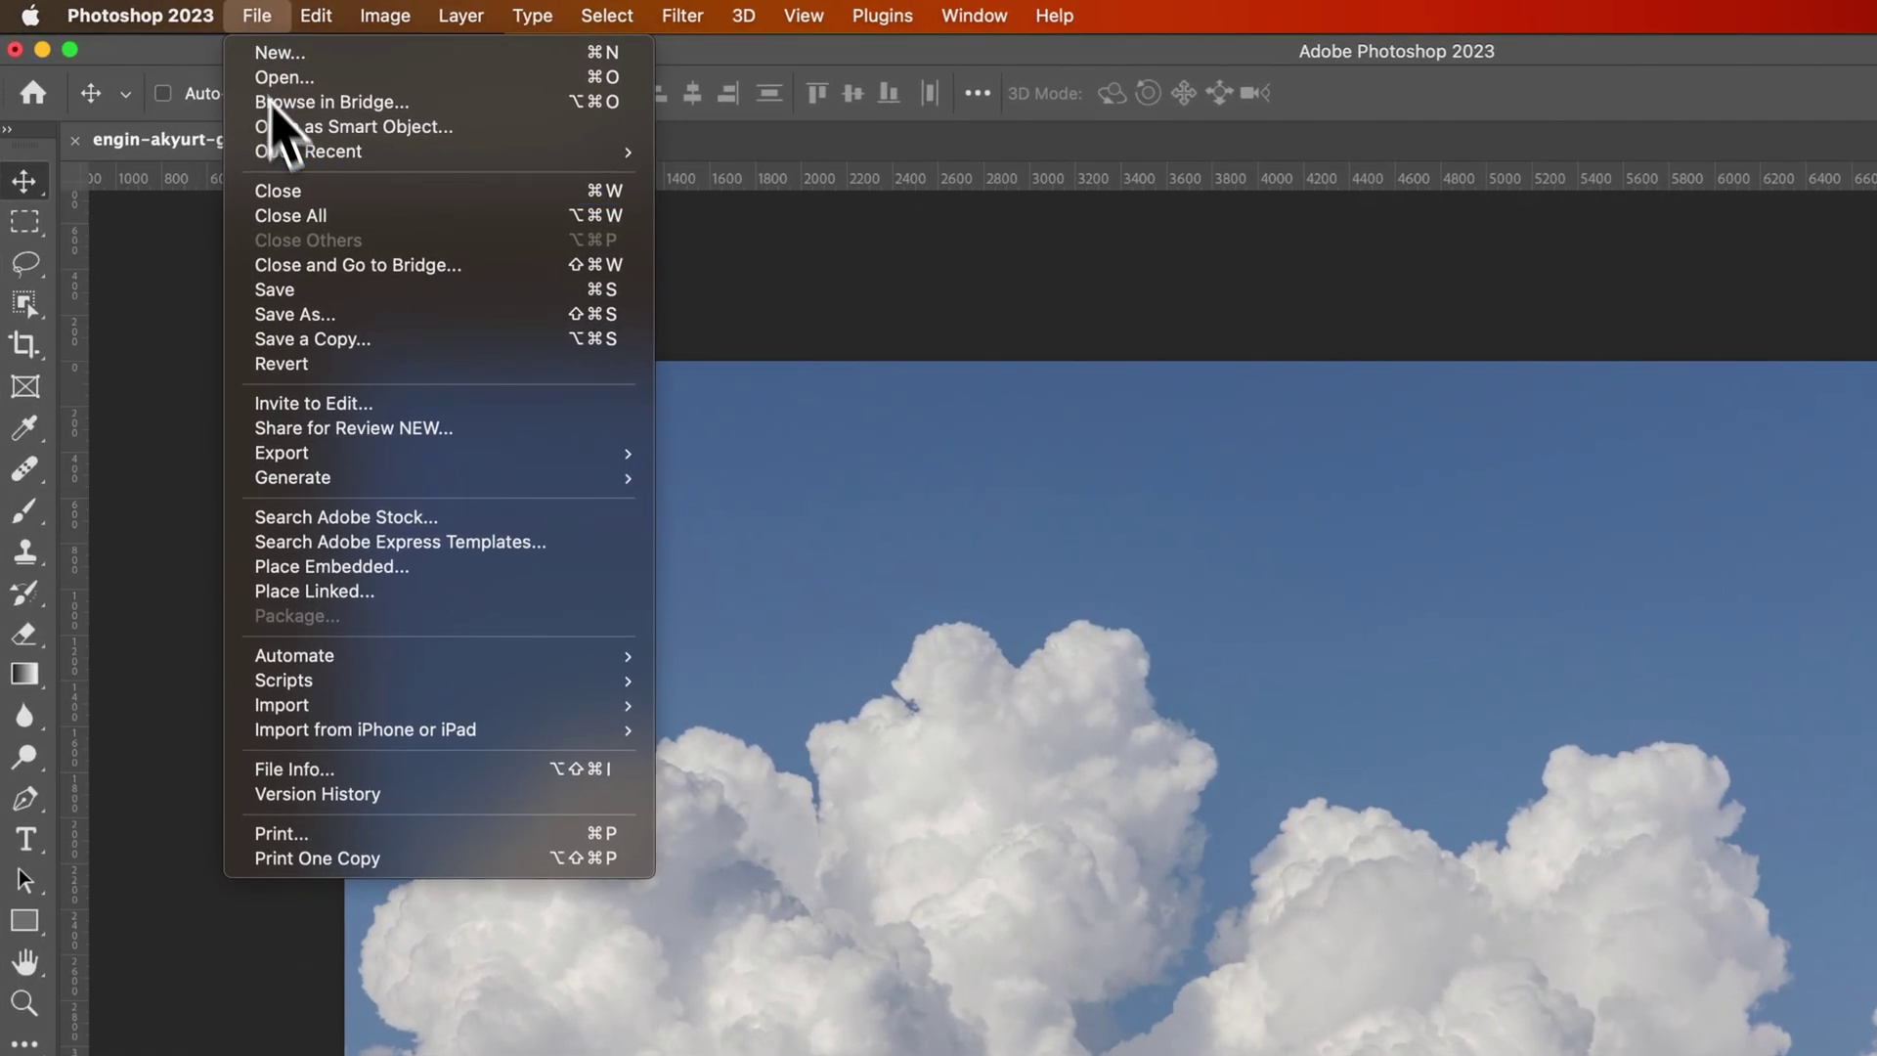
click(376, 342)
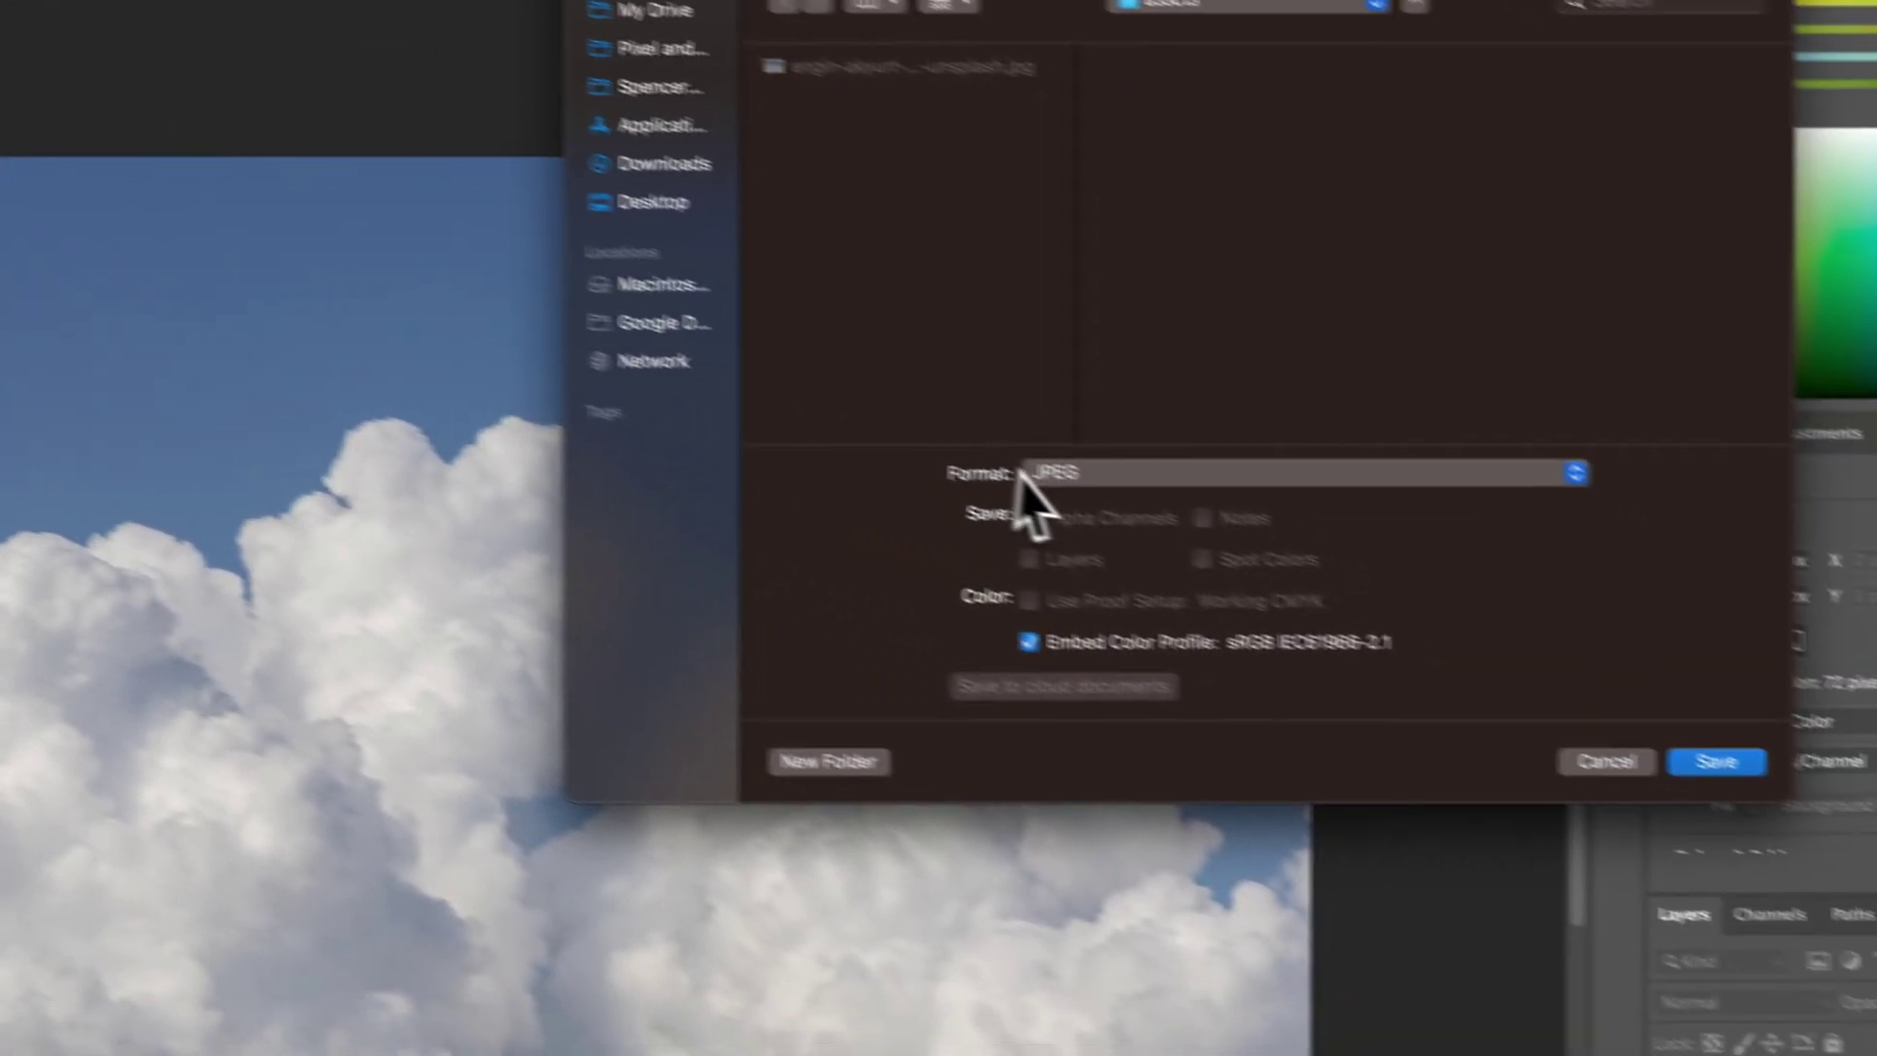
click(1565, 671)
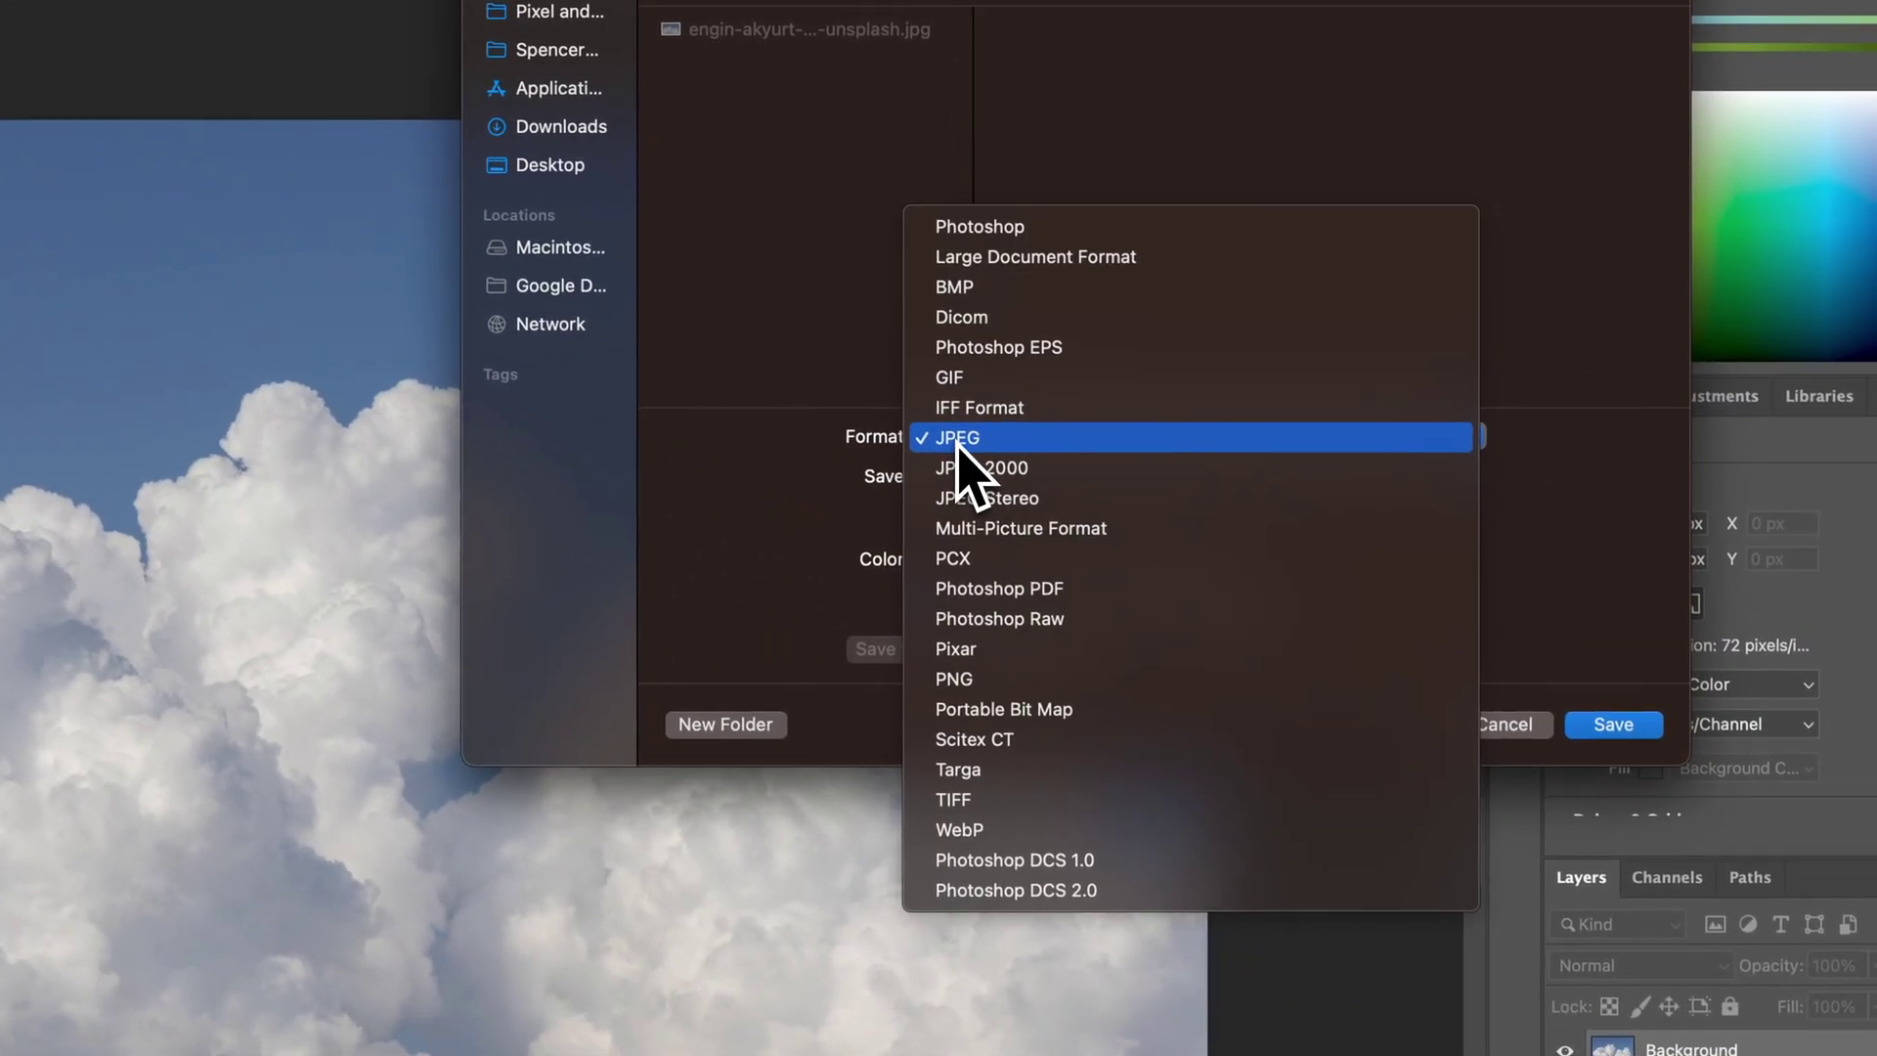
click(954, 679)
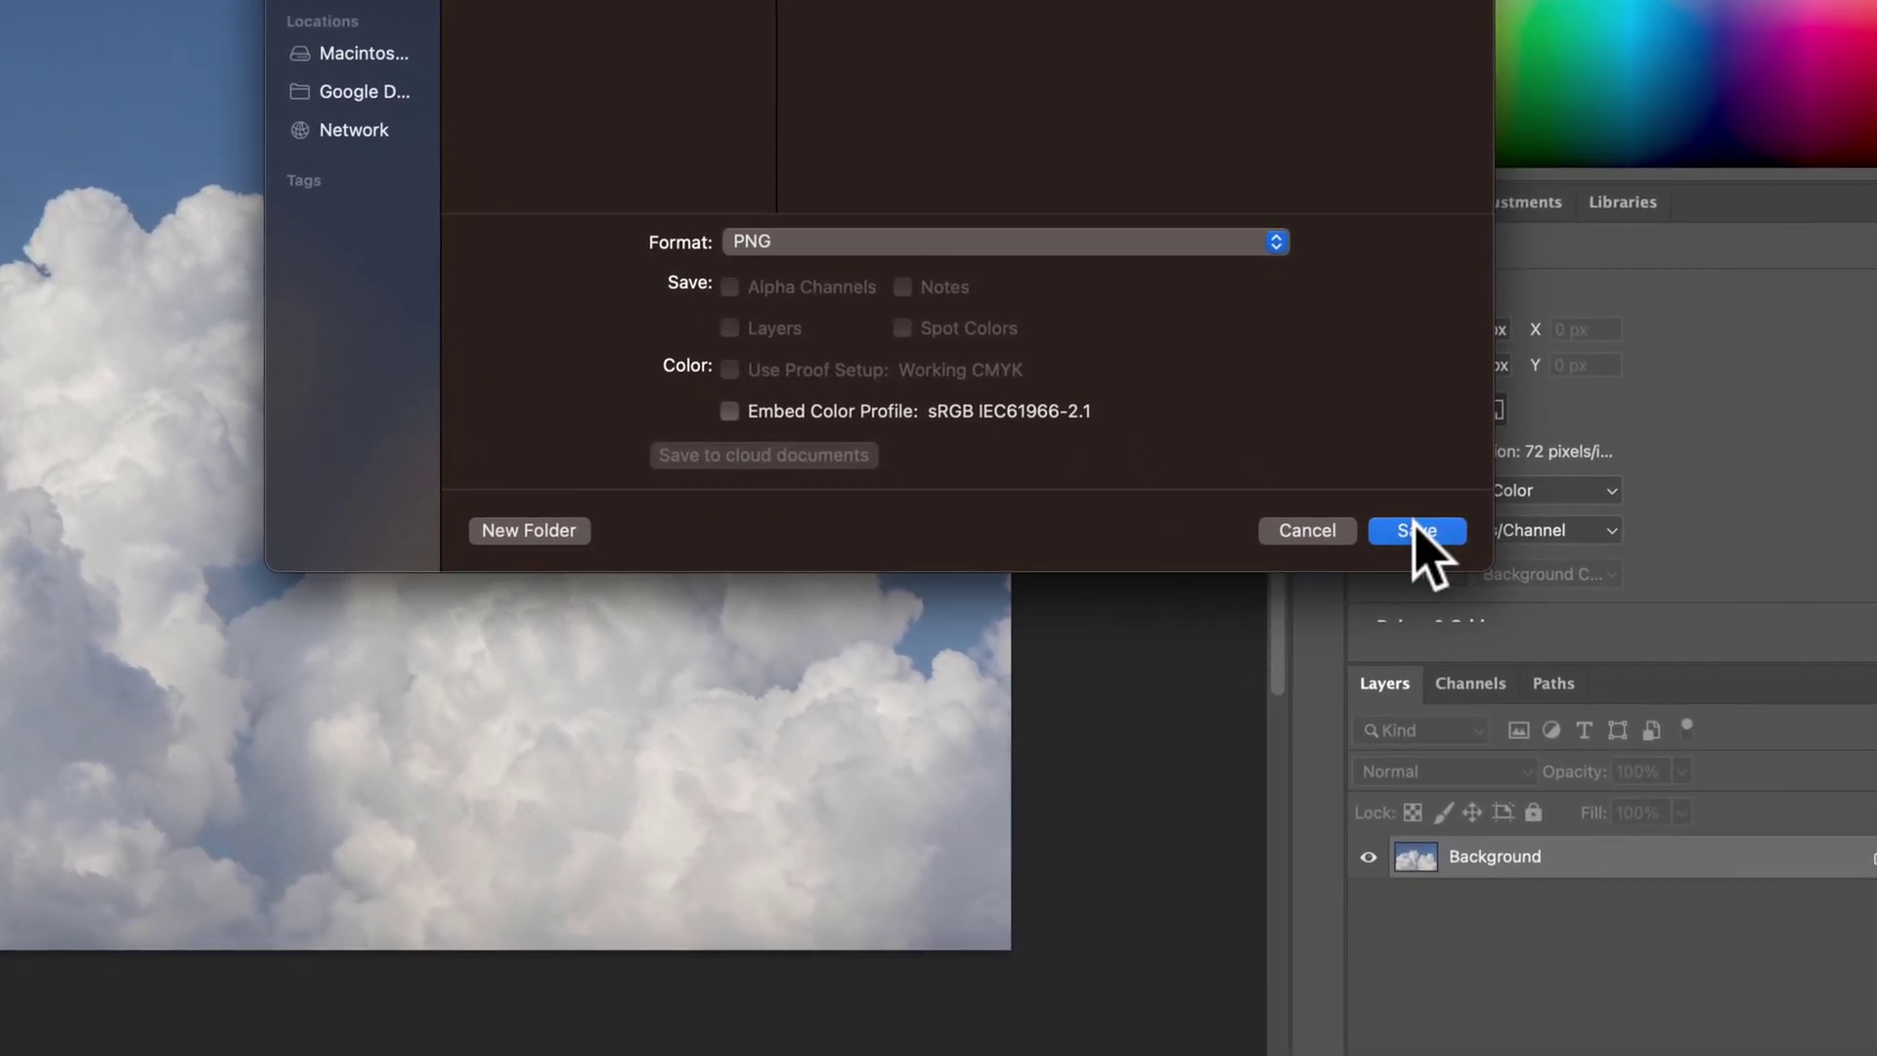
click(1416, 528)
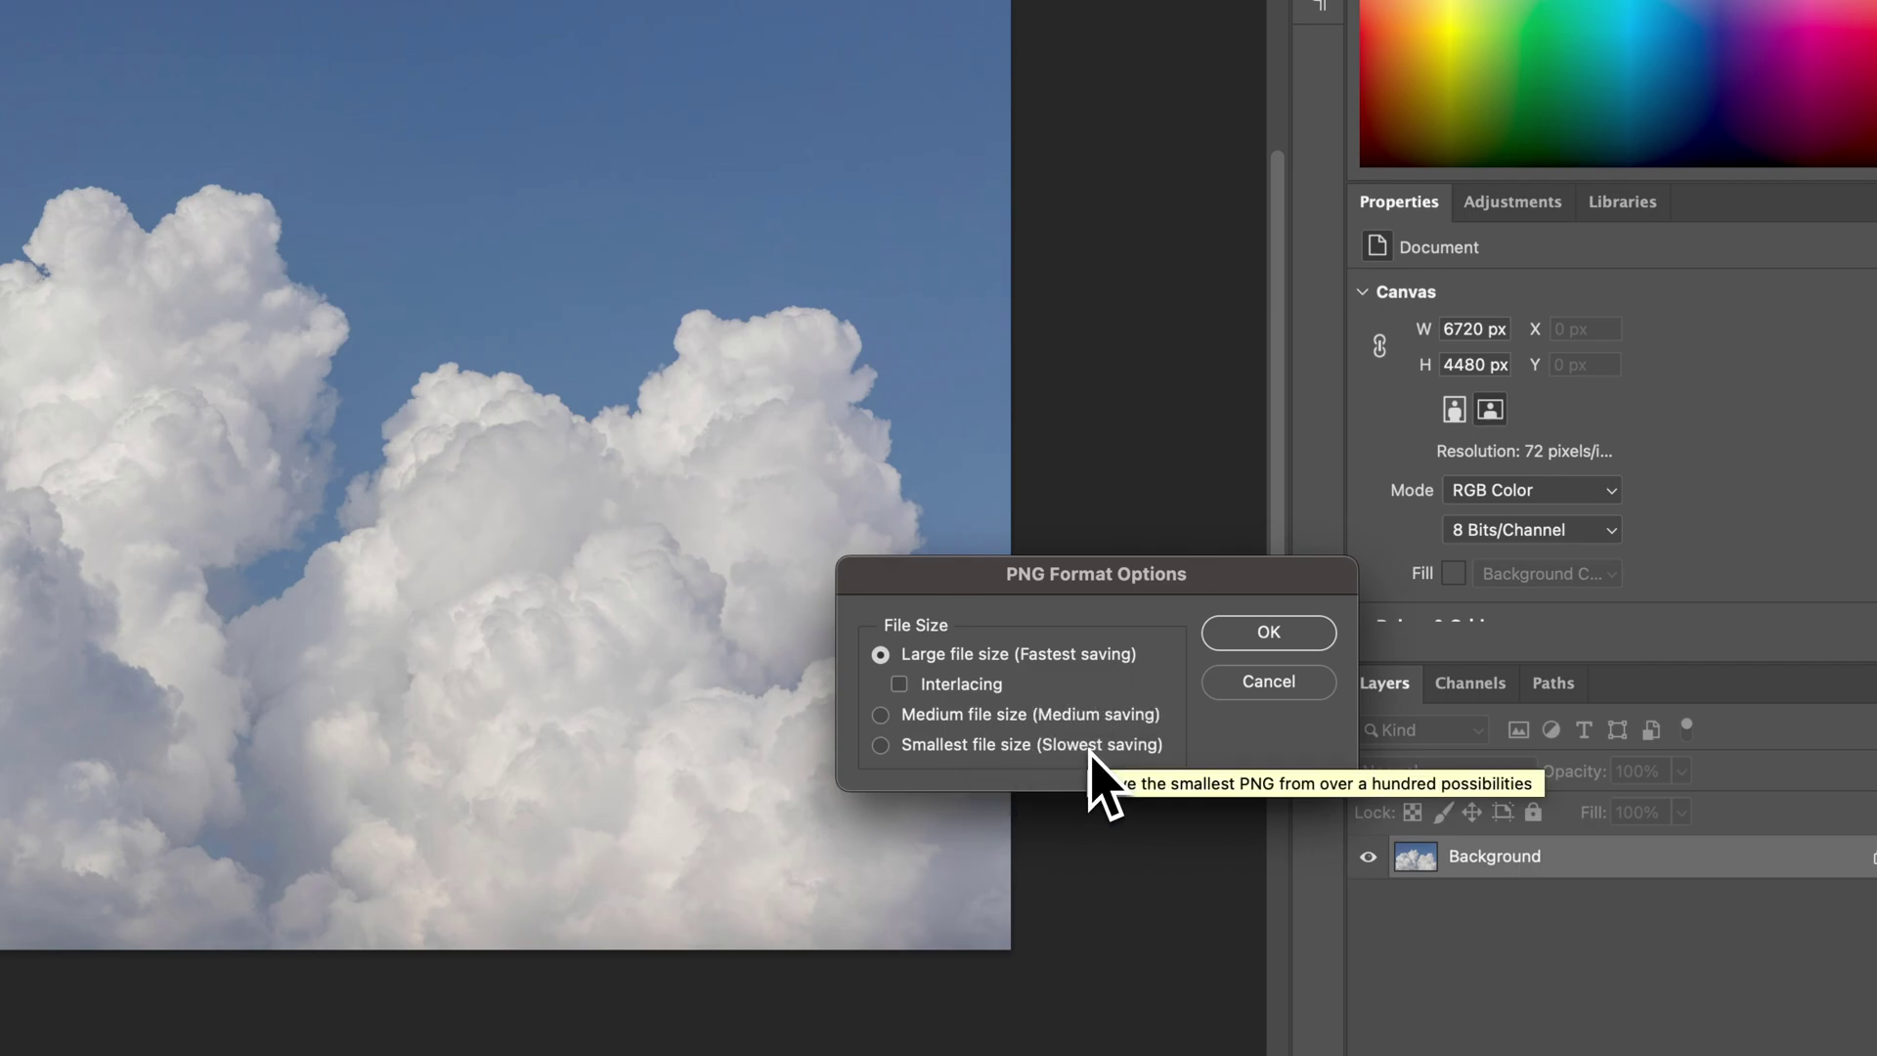
click(898, 746)
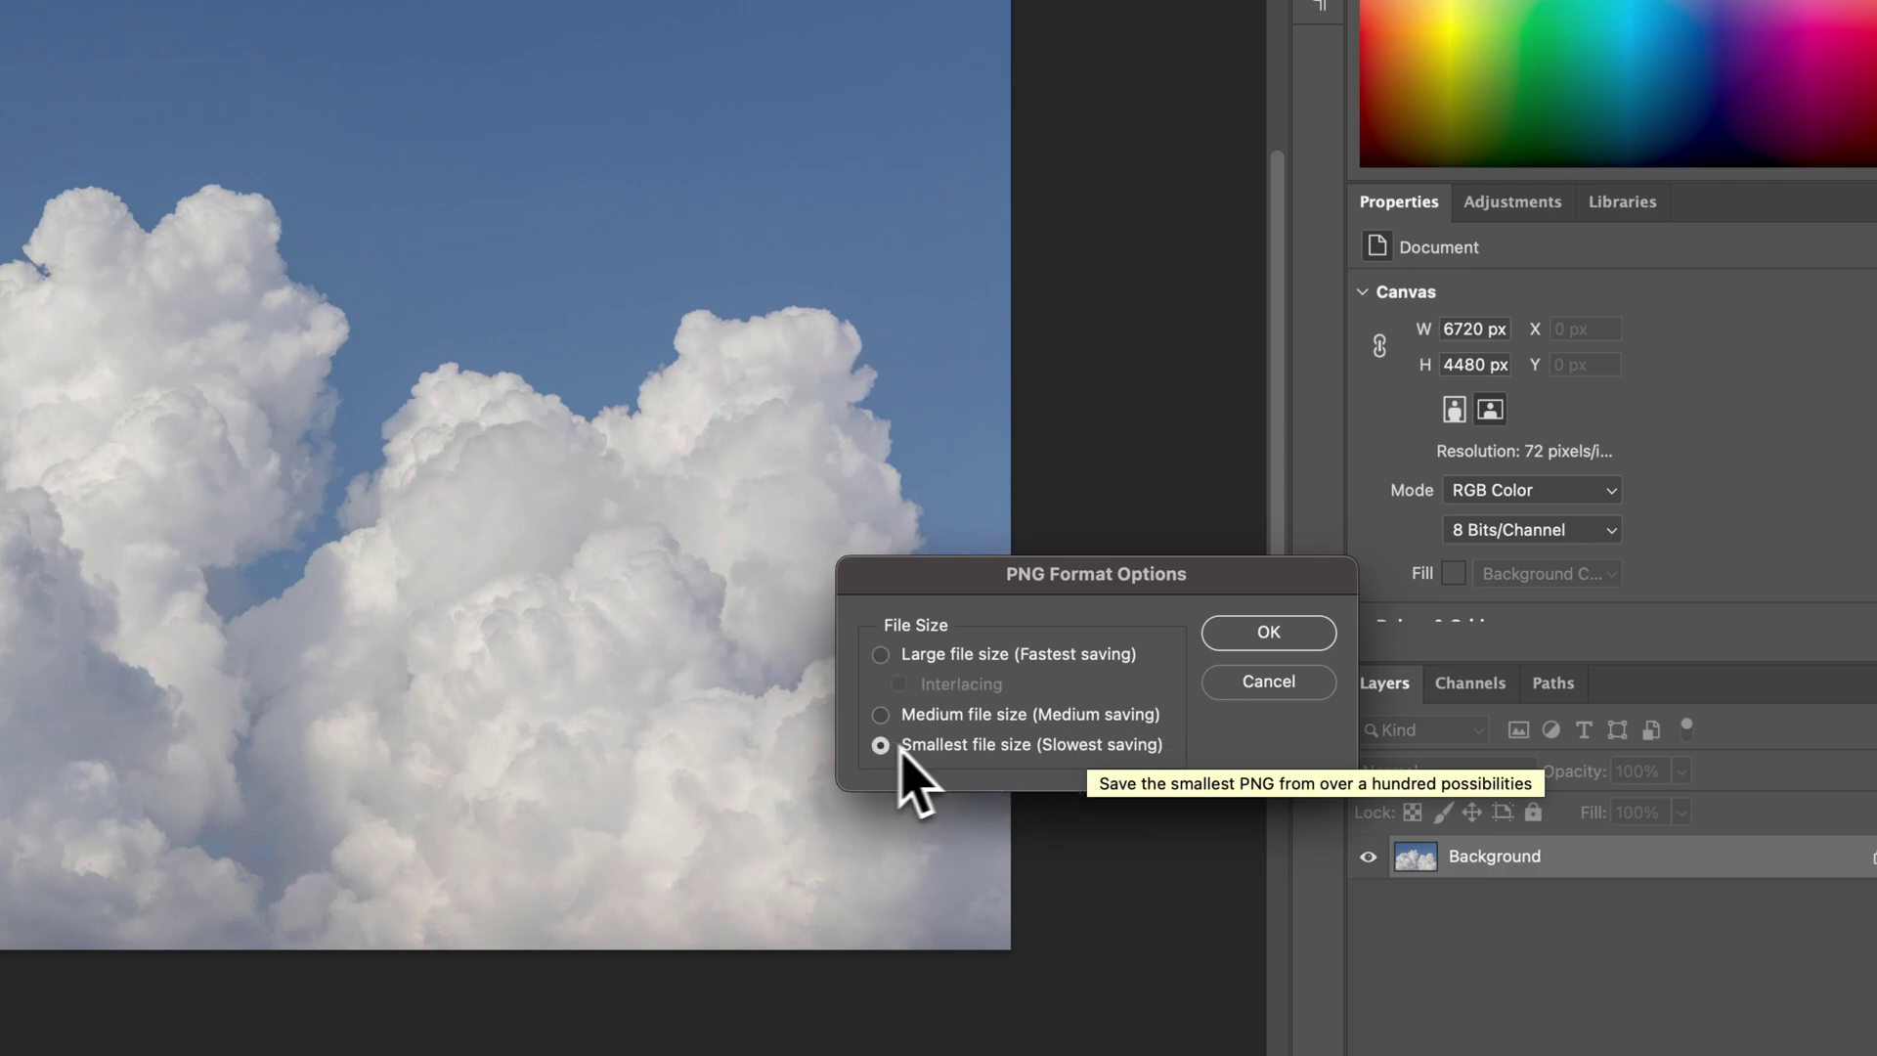
click(880, 654)
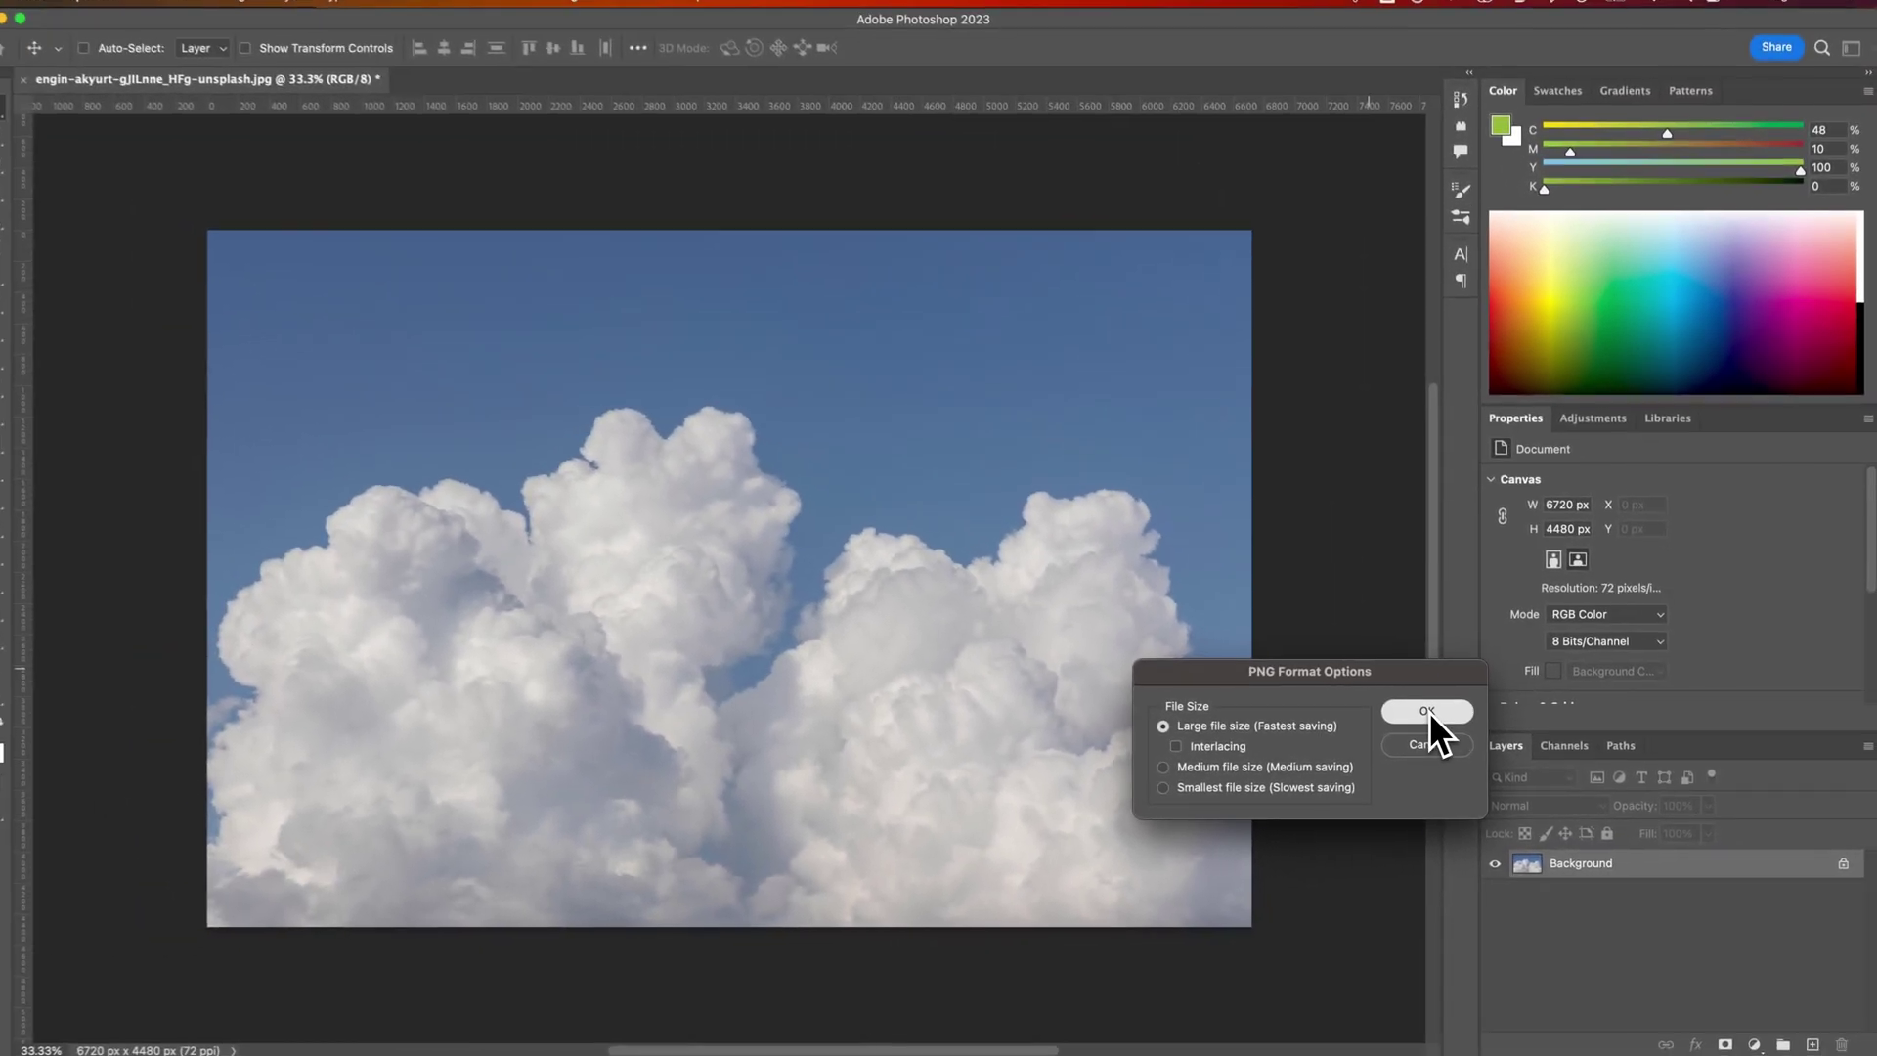
click(1280, 637)
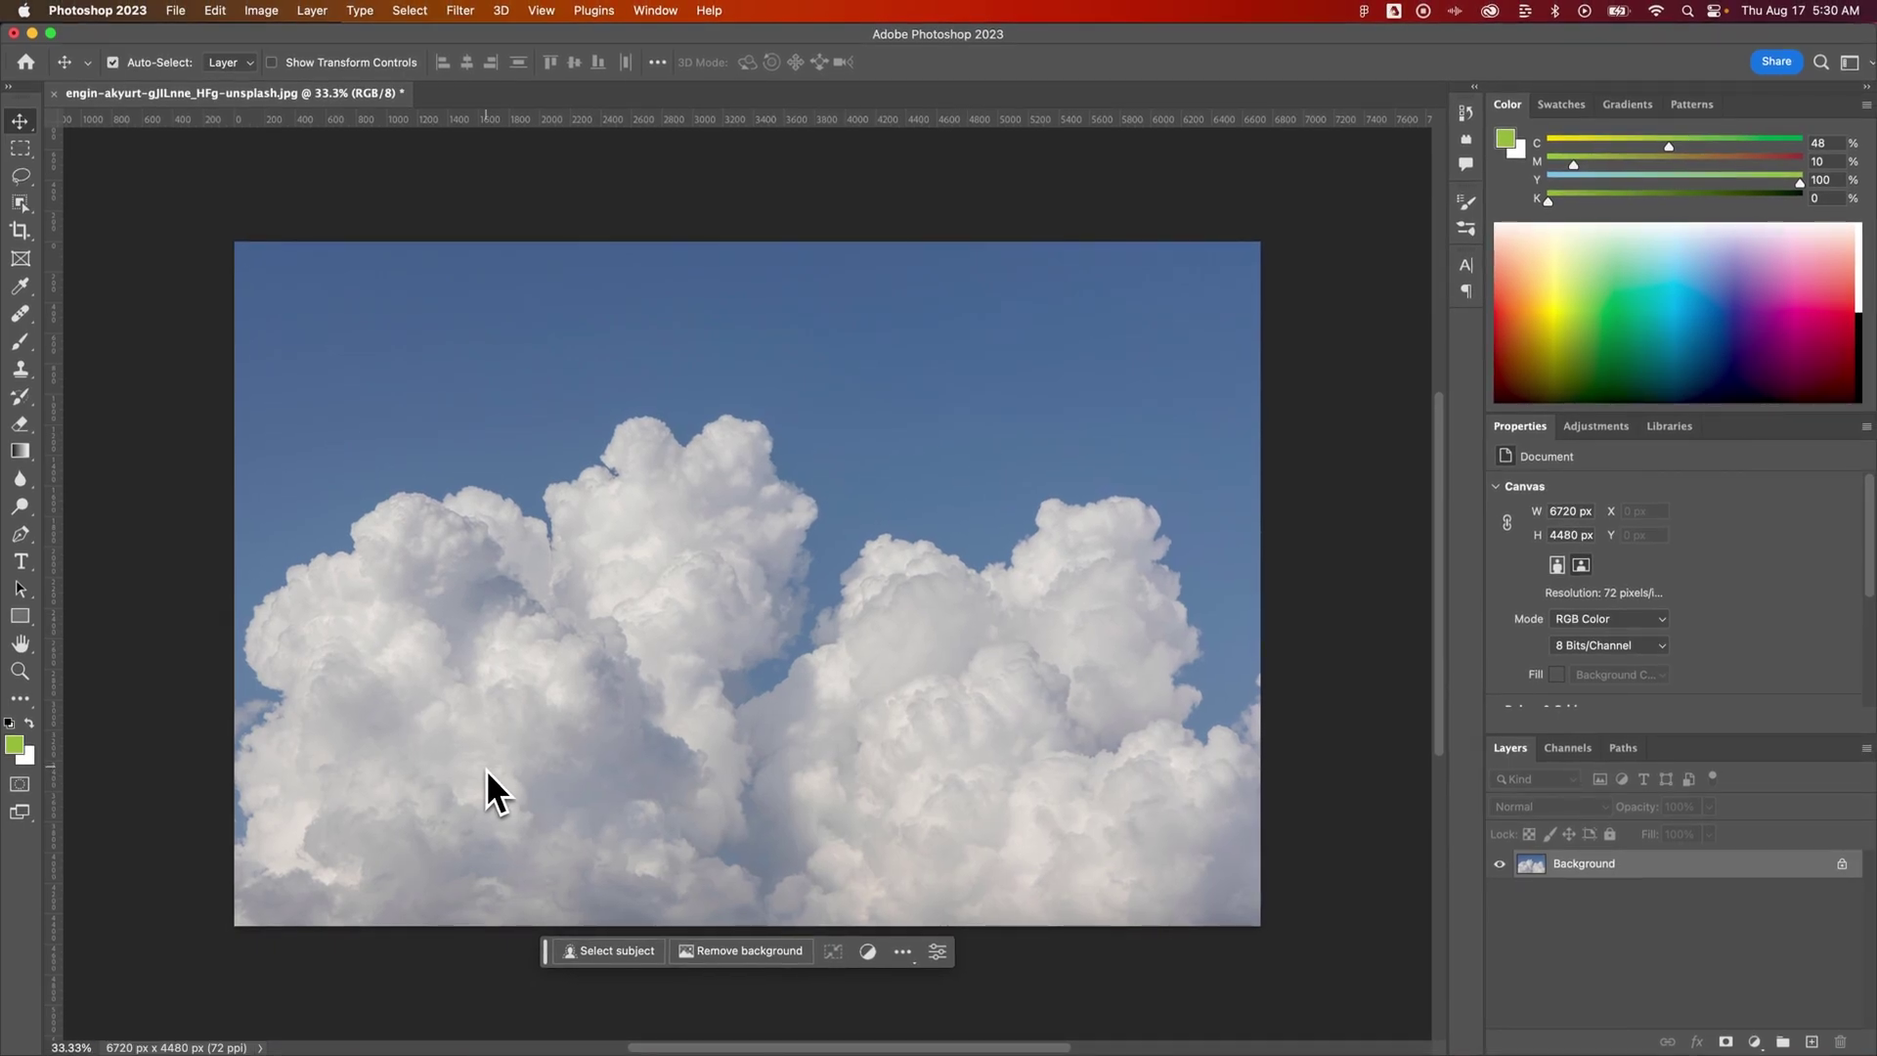
Quick Look the 11.6 MB JPEG against the 28.8 MB PNG, then select the JPEG.
key(super+o)
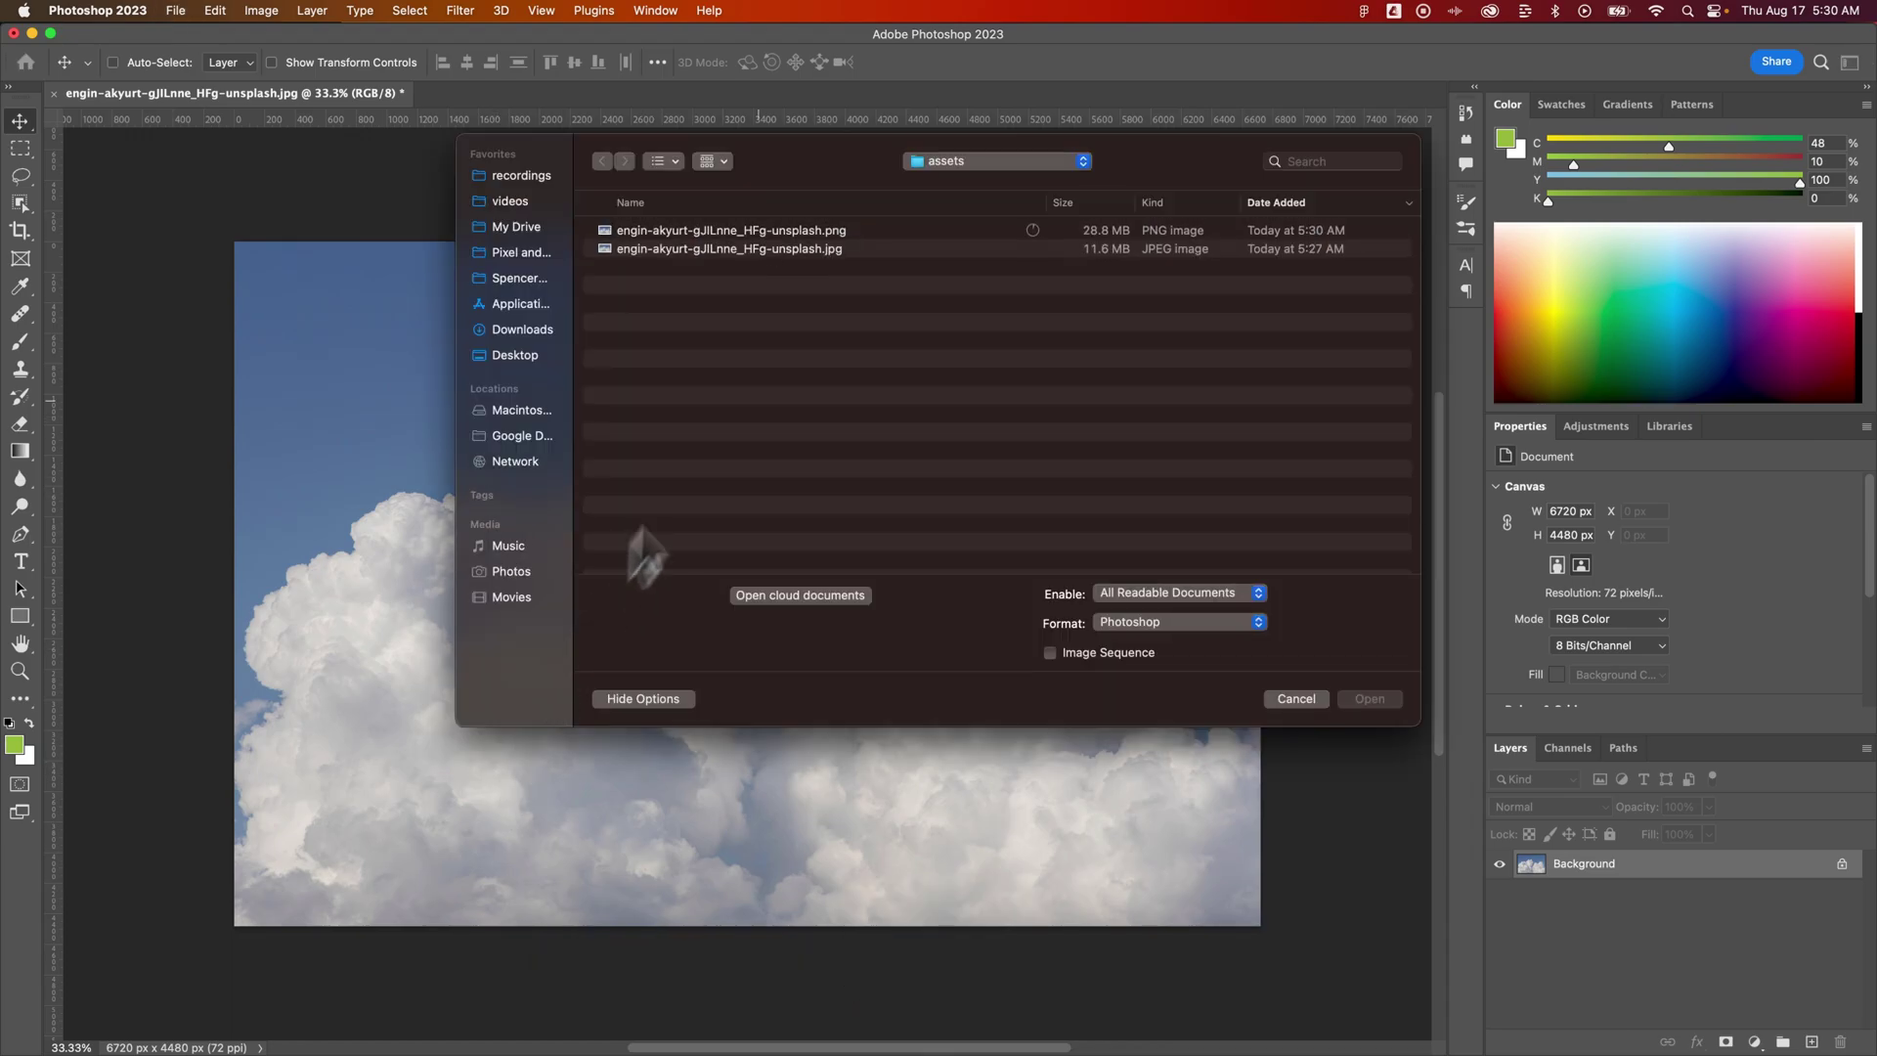
click(836, 250)
key(space)
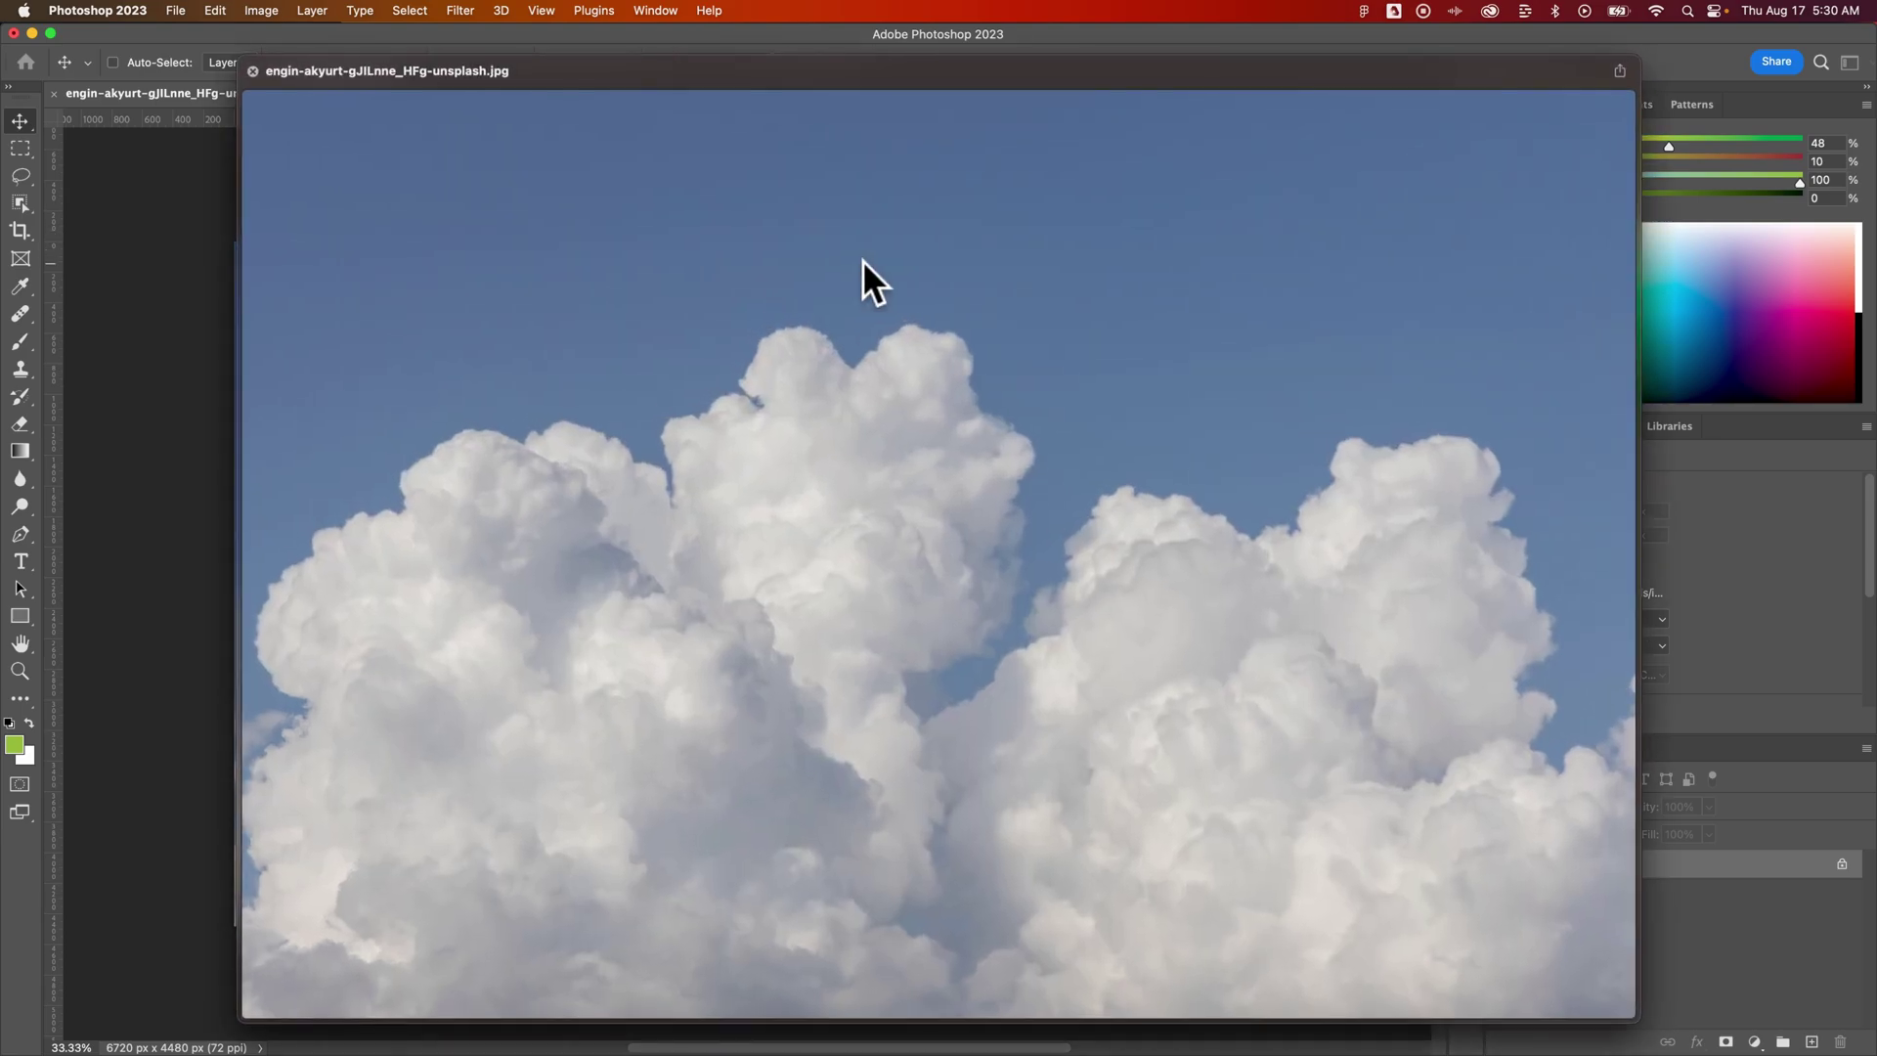
key(Down)
key(space)
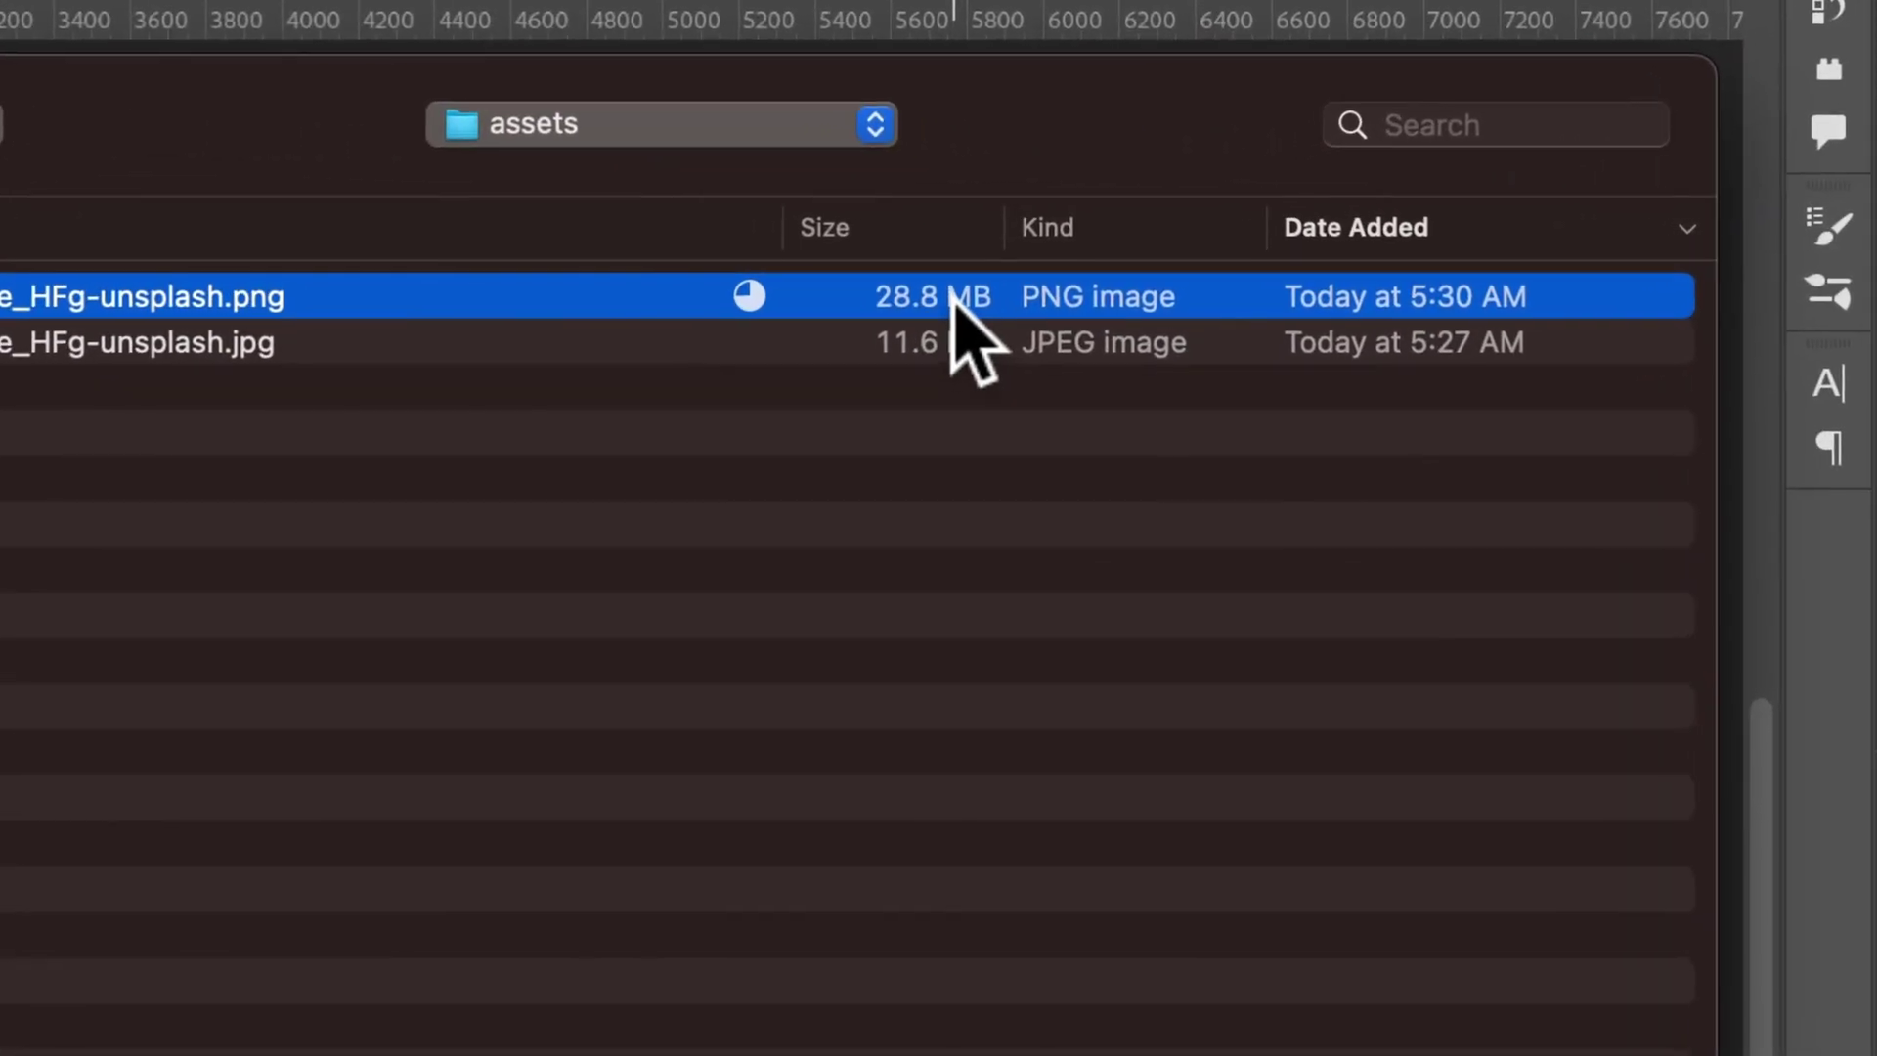
click(955, 337)
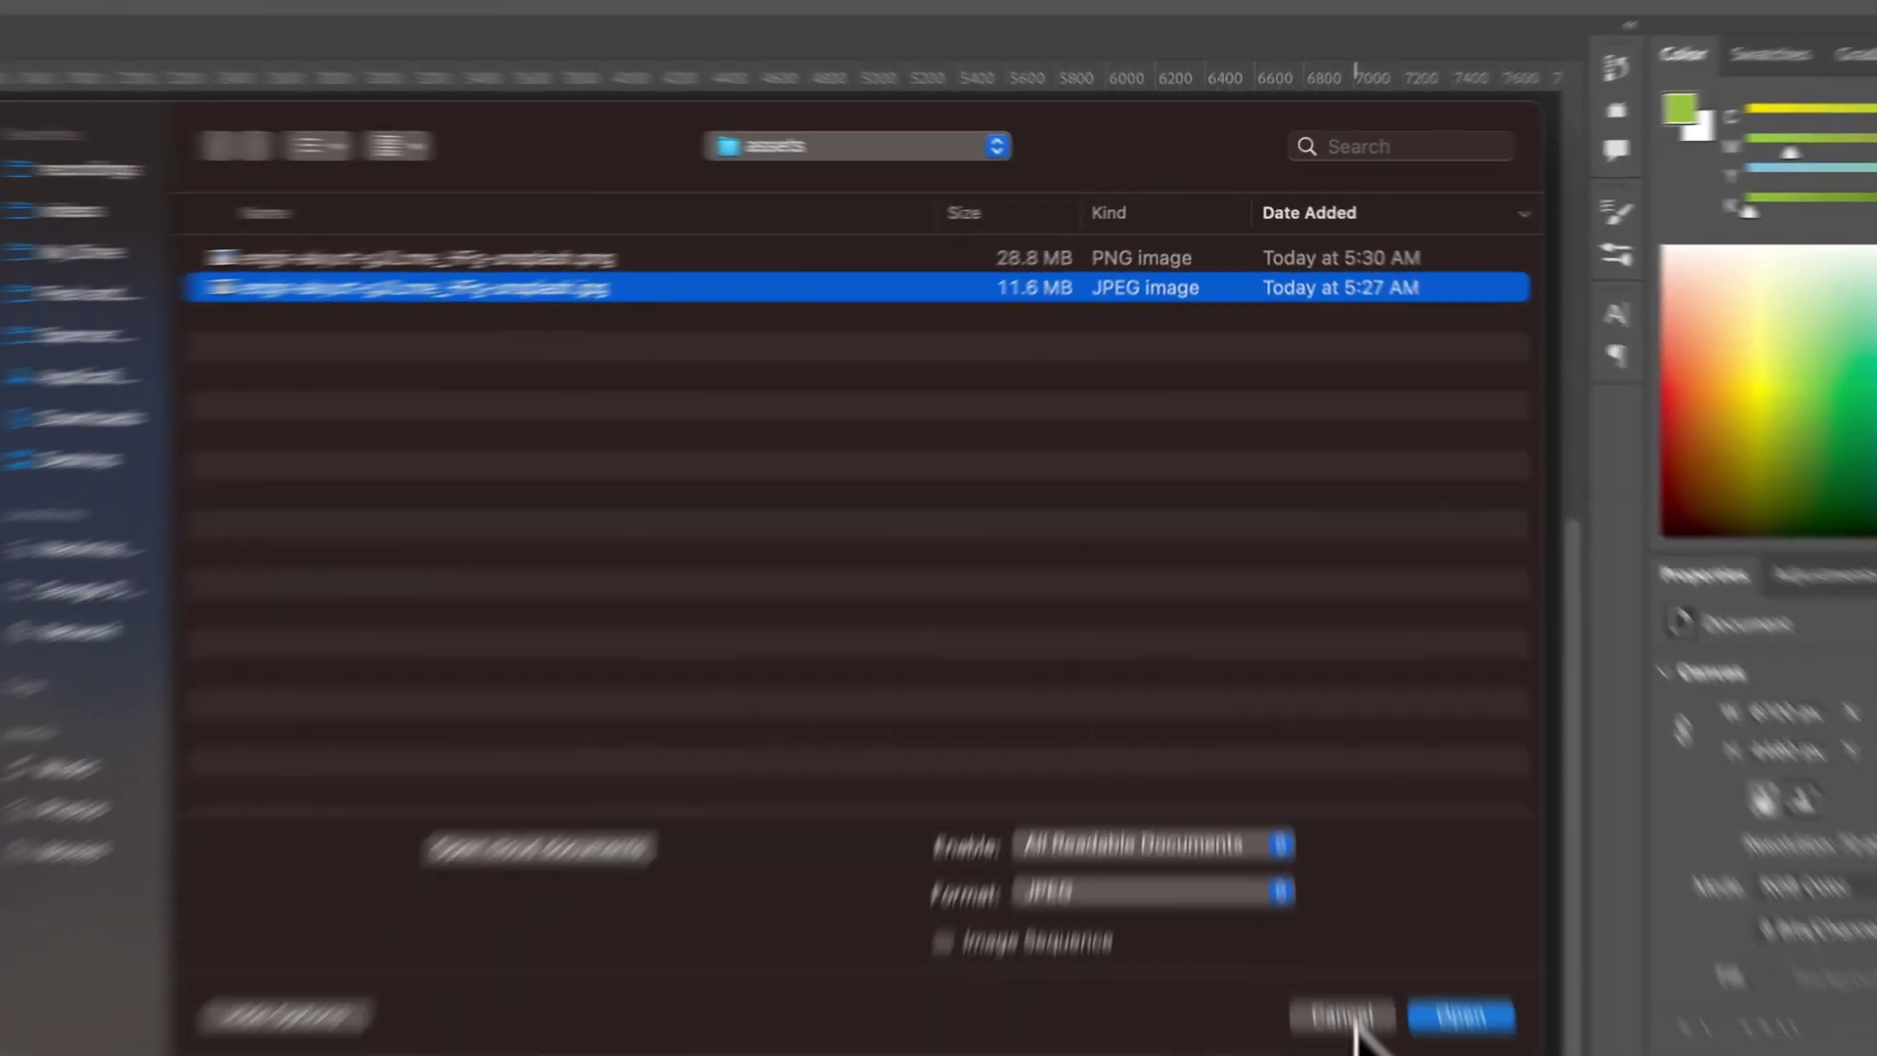
Open the cloud JPEG and start a PNG Save a Copy, declining to overwrite the existing PNG.
click(1458, 1014)
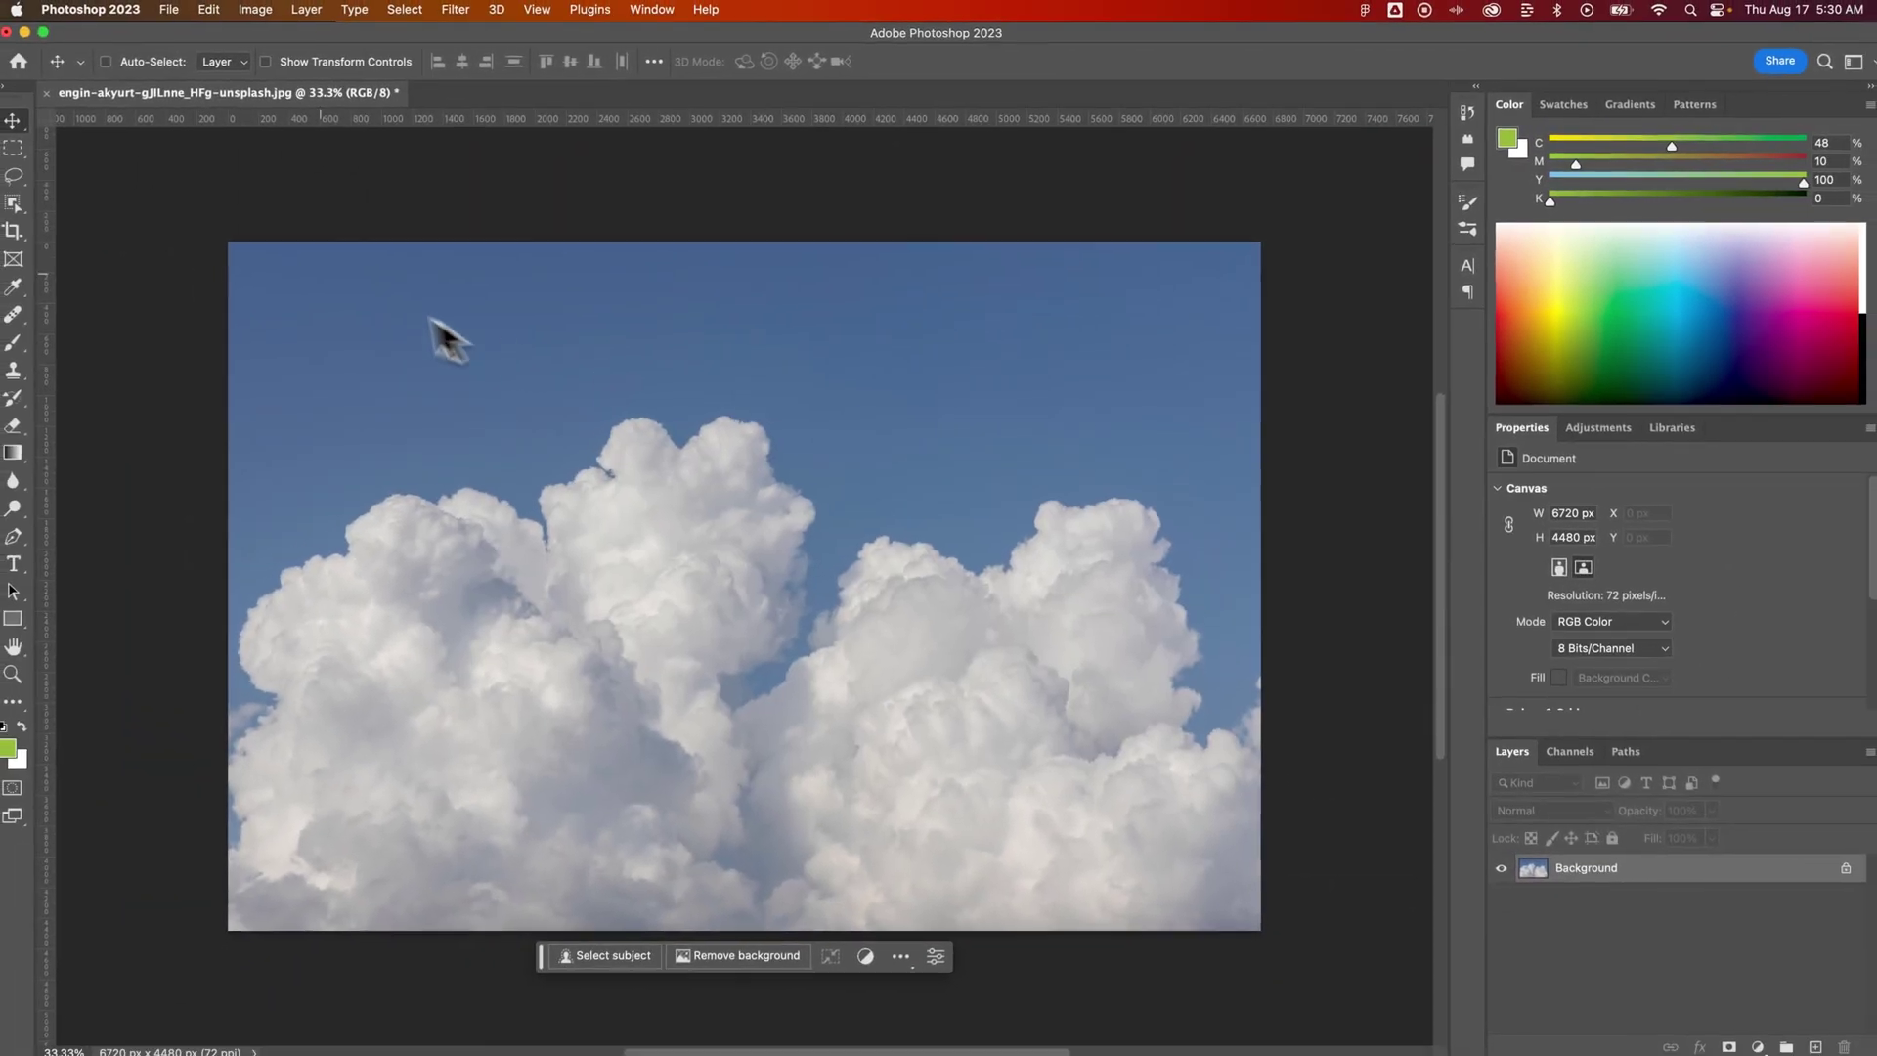
click(173, 12)
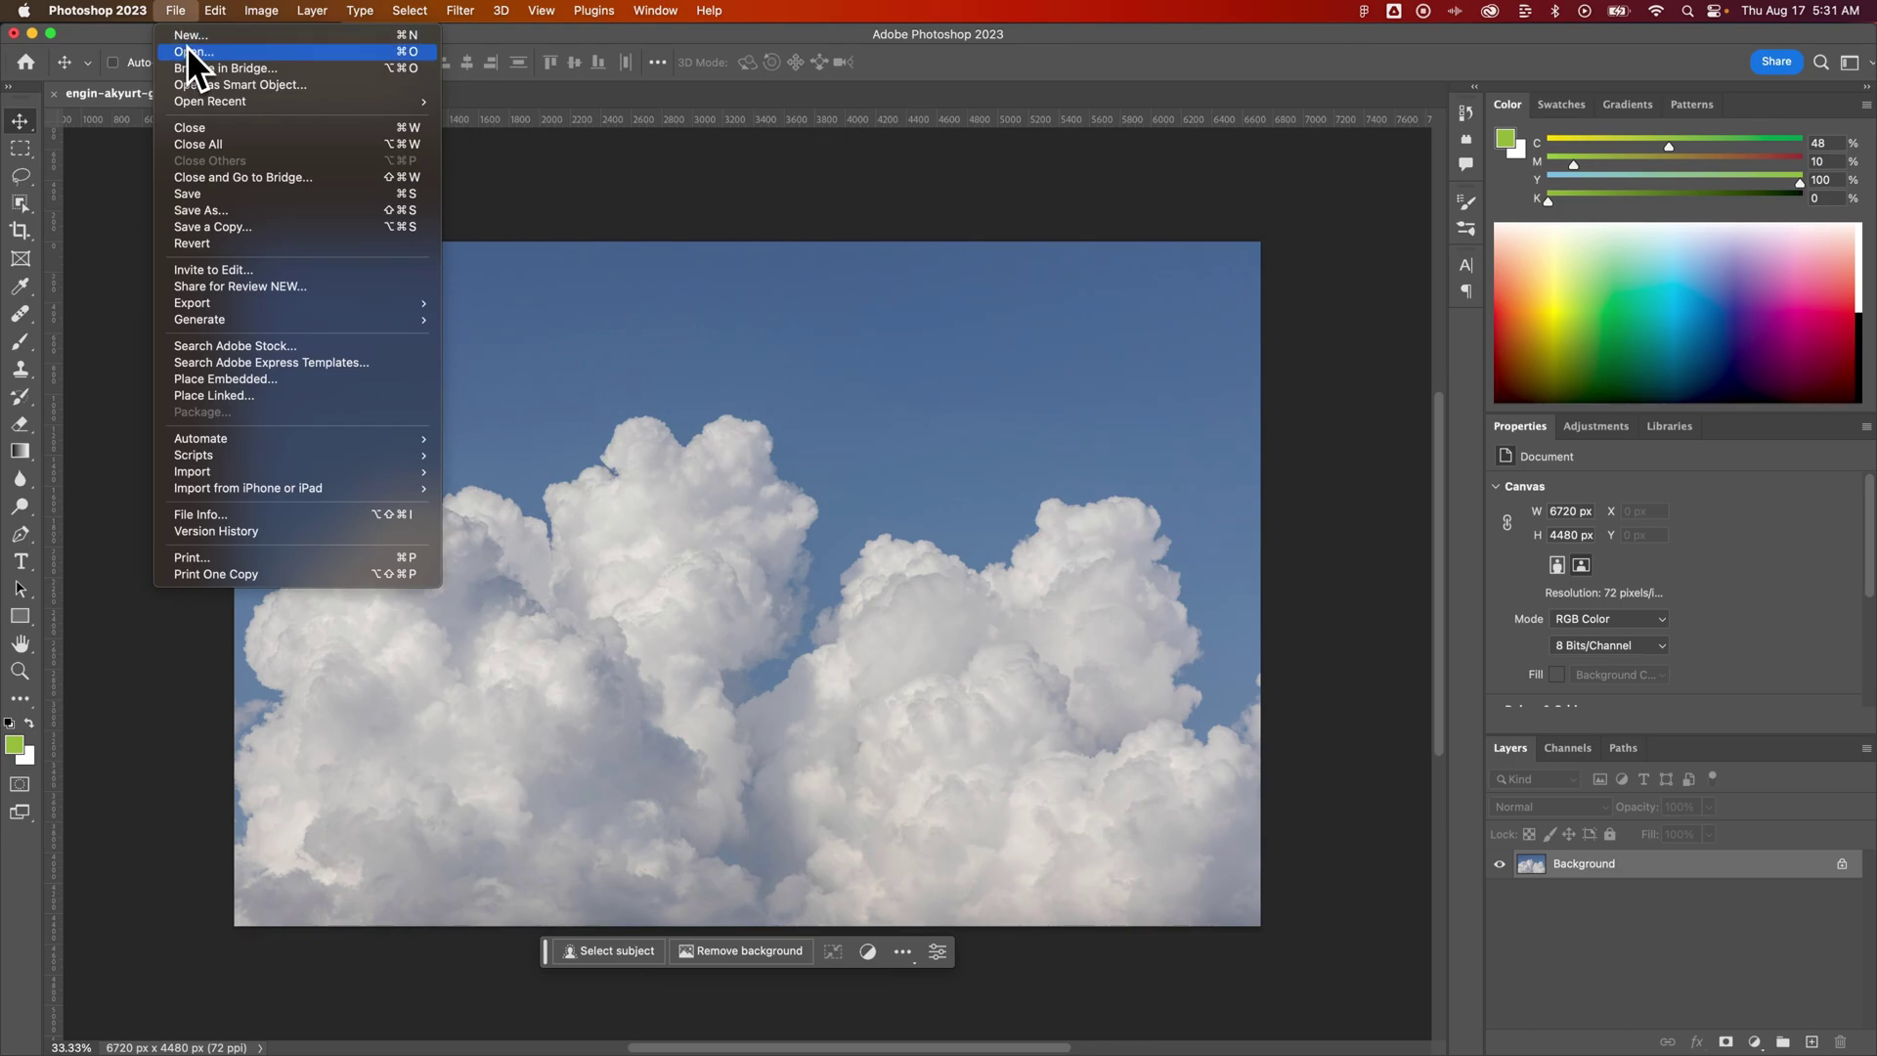
click(245, 228)
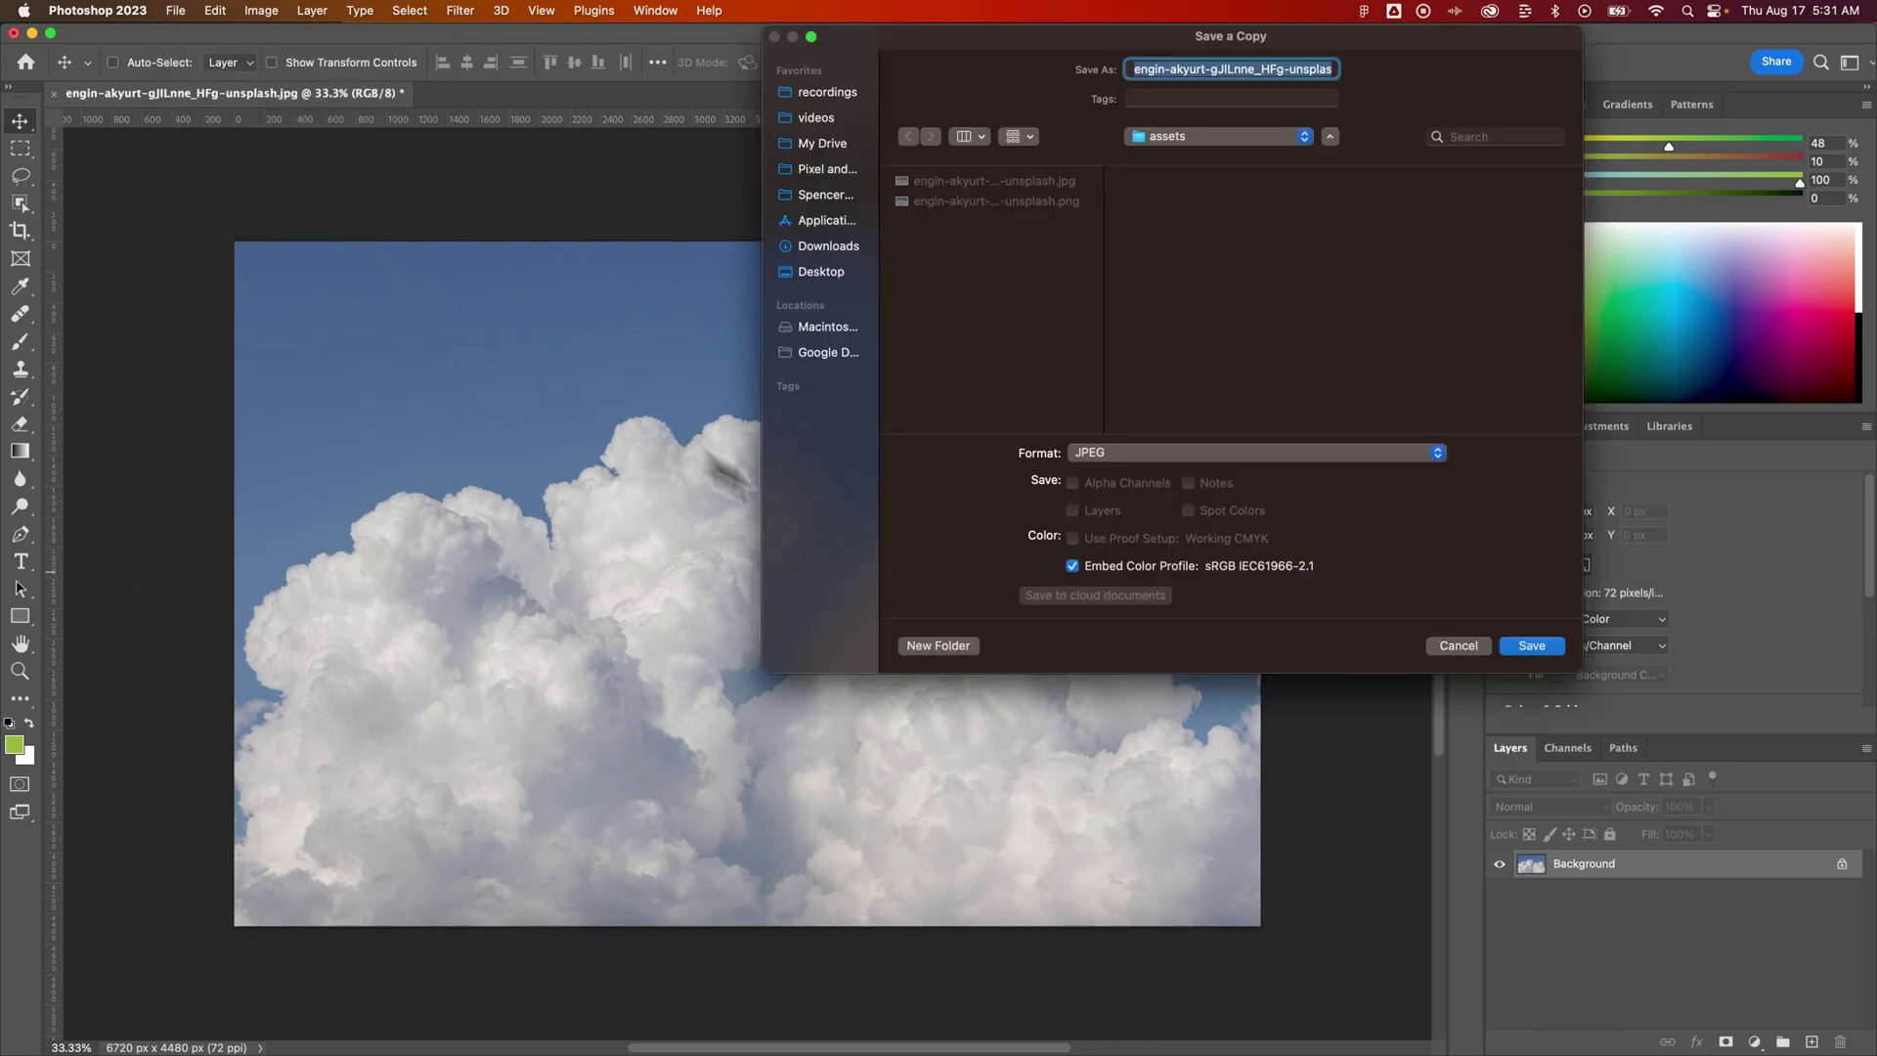
click(1185, 459)
click(1136, 612)
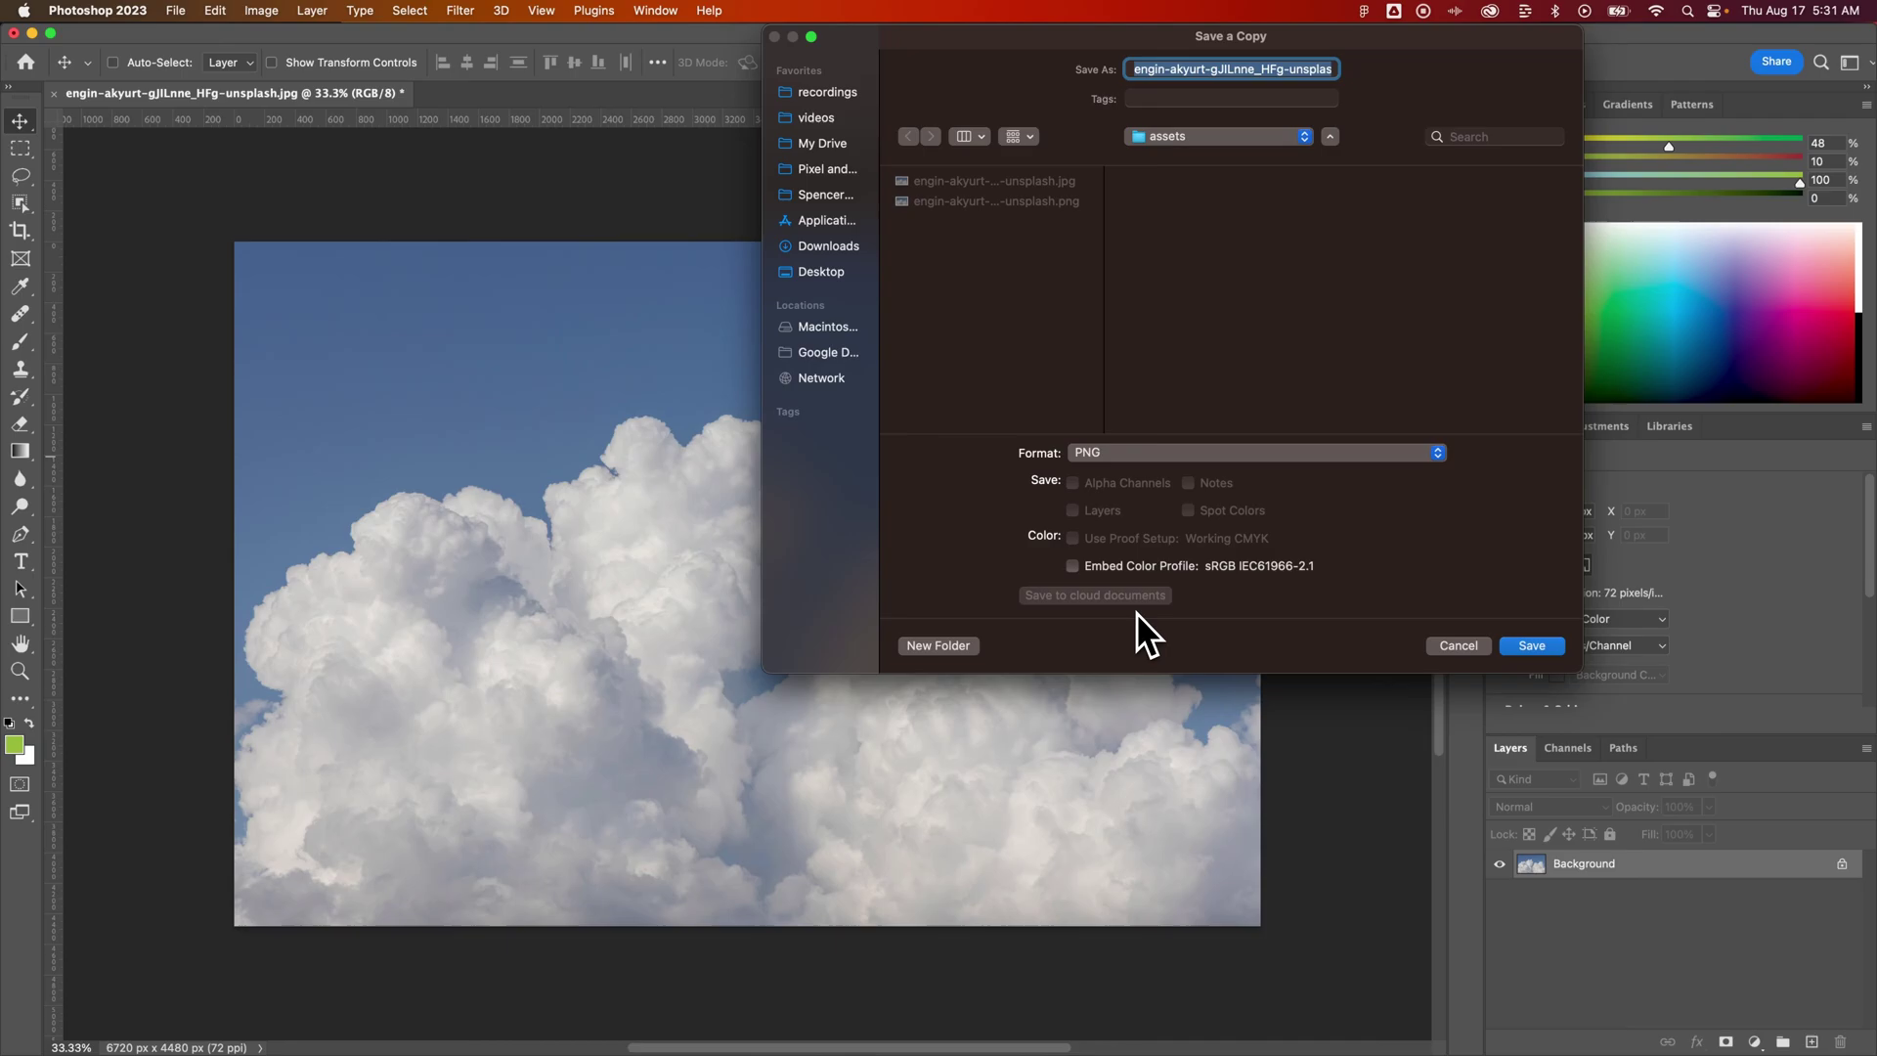
click(1523, 641)
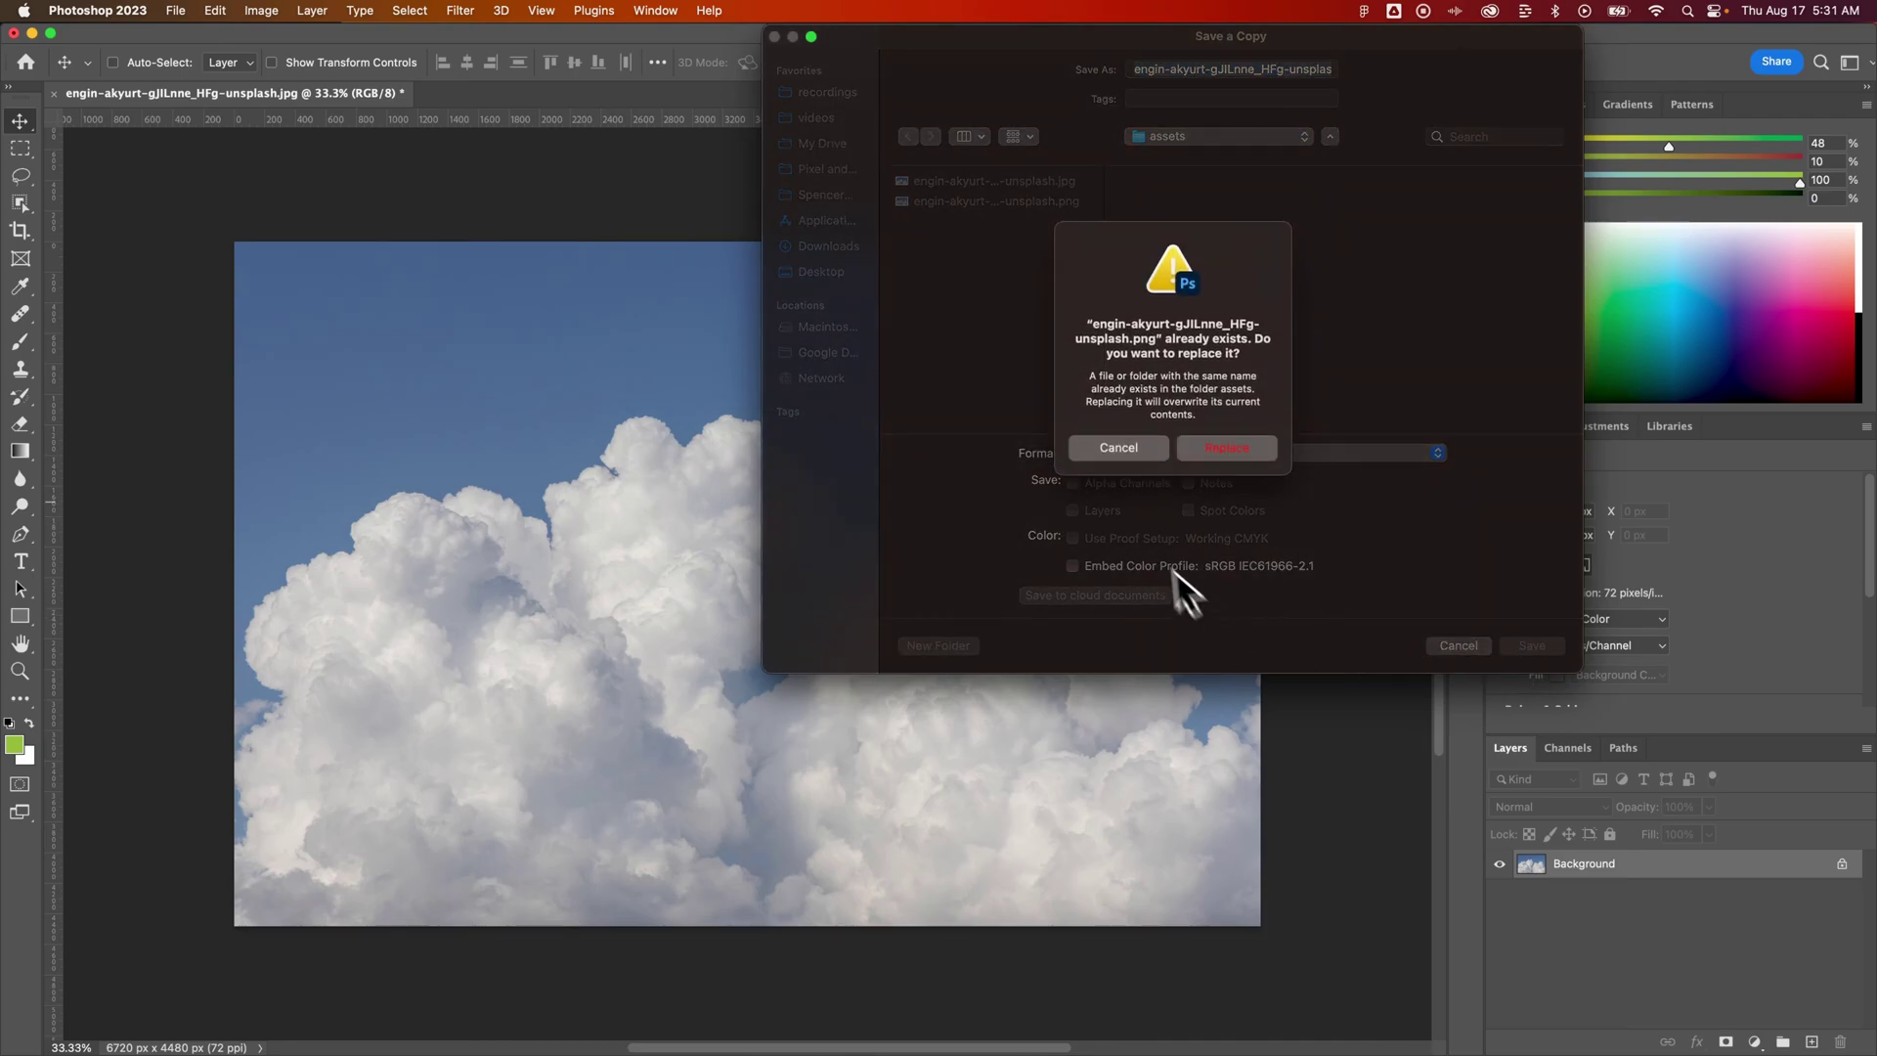
click(1117, 447)
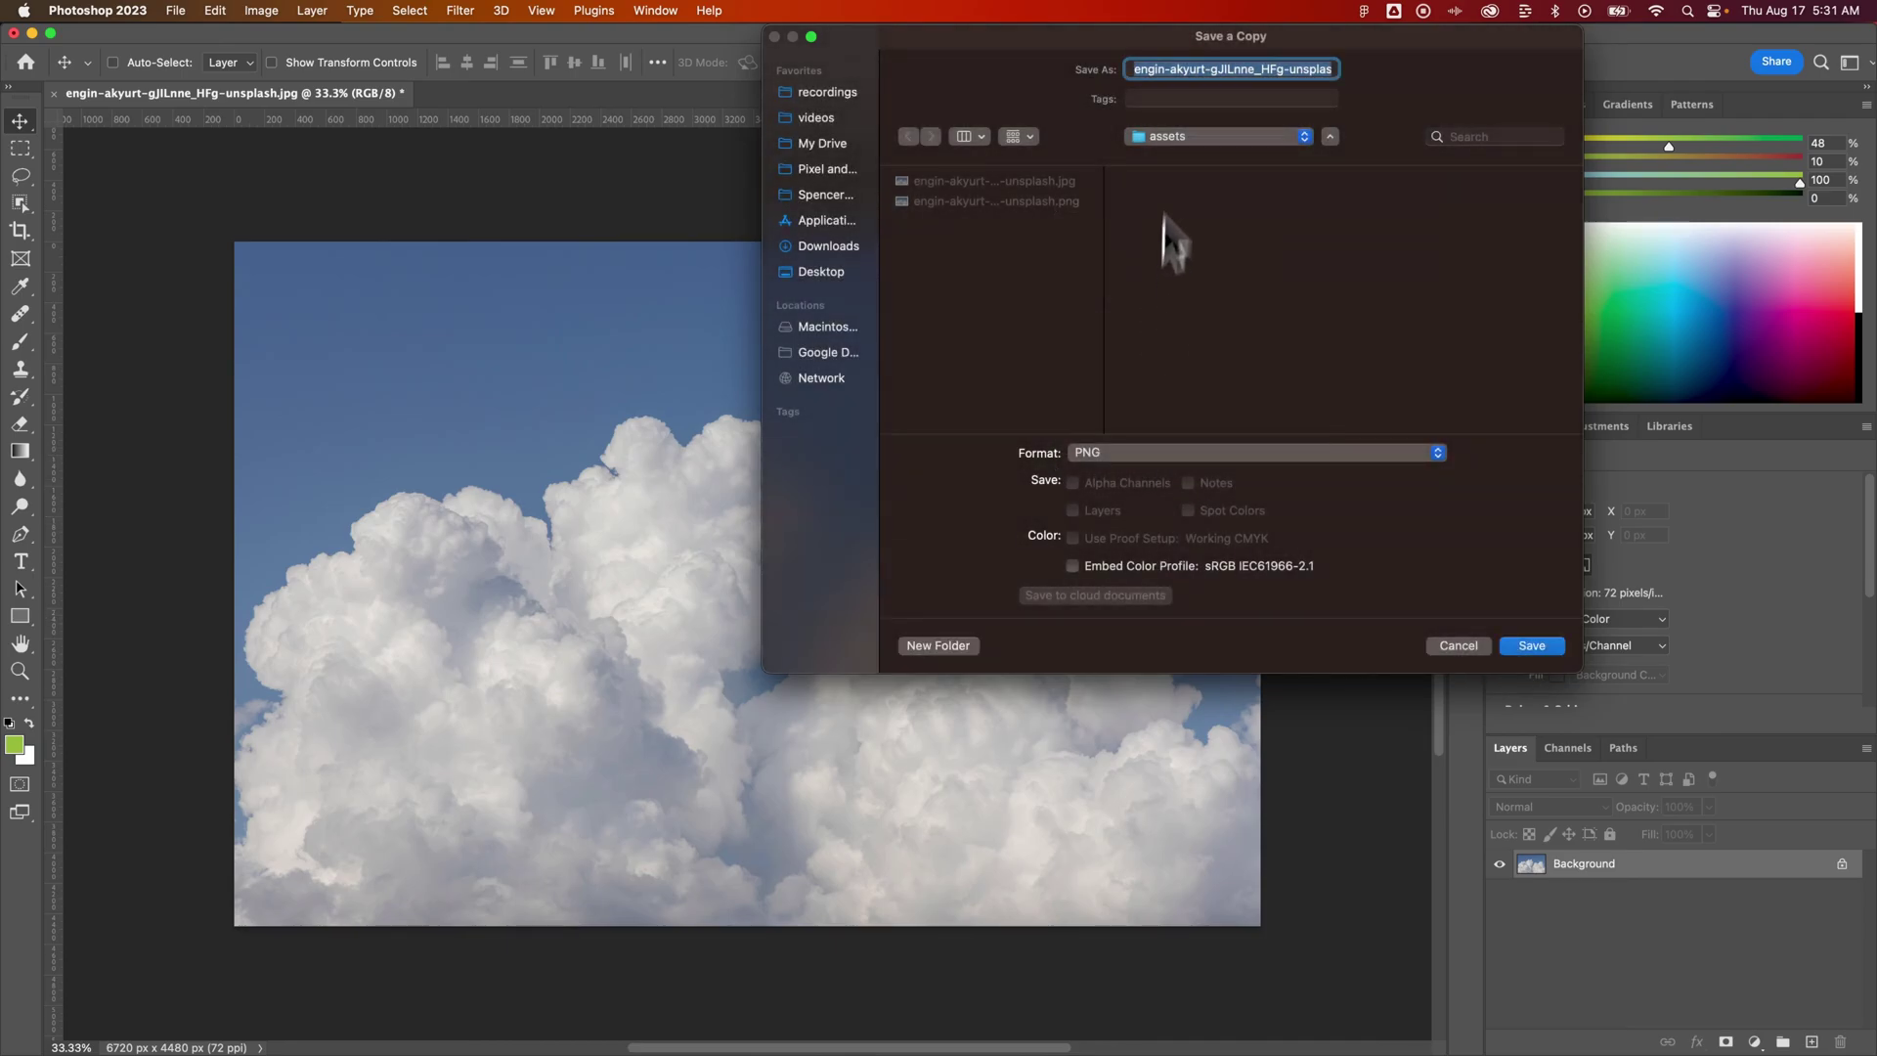
Prefix the copy's name with v2 and save it with Smallest file size.
click(1139, 68)
key(Left)
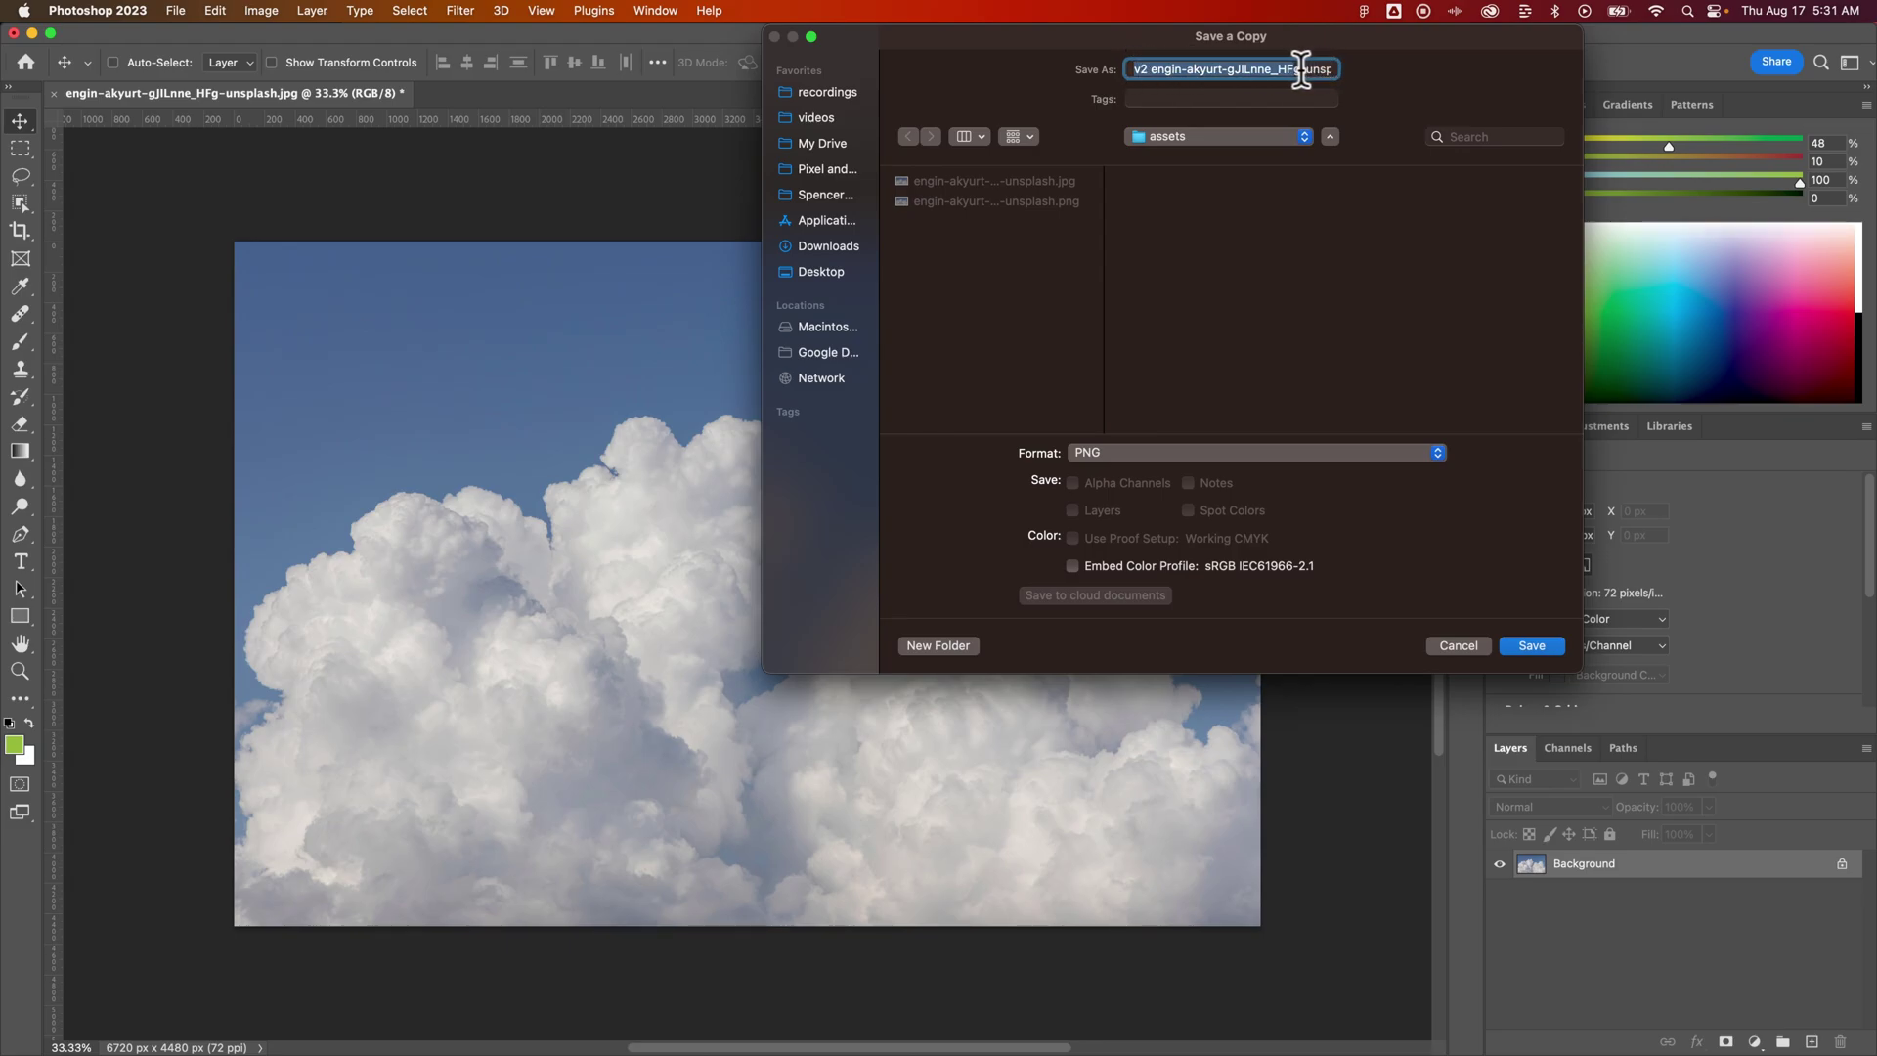
click(1519, 638)
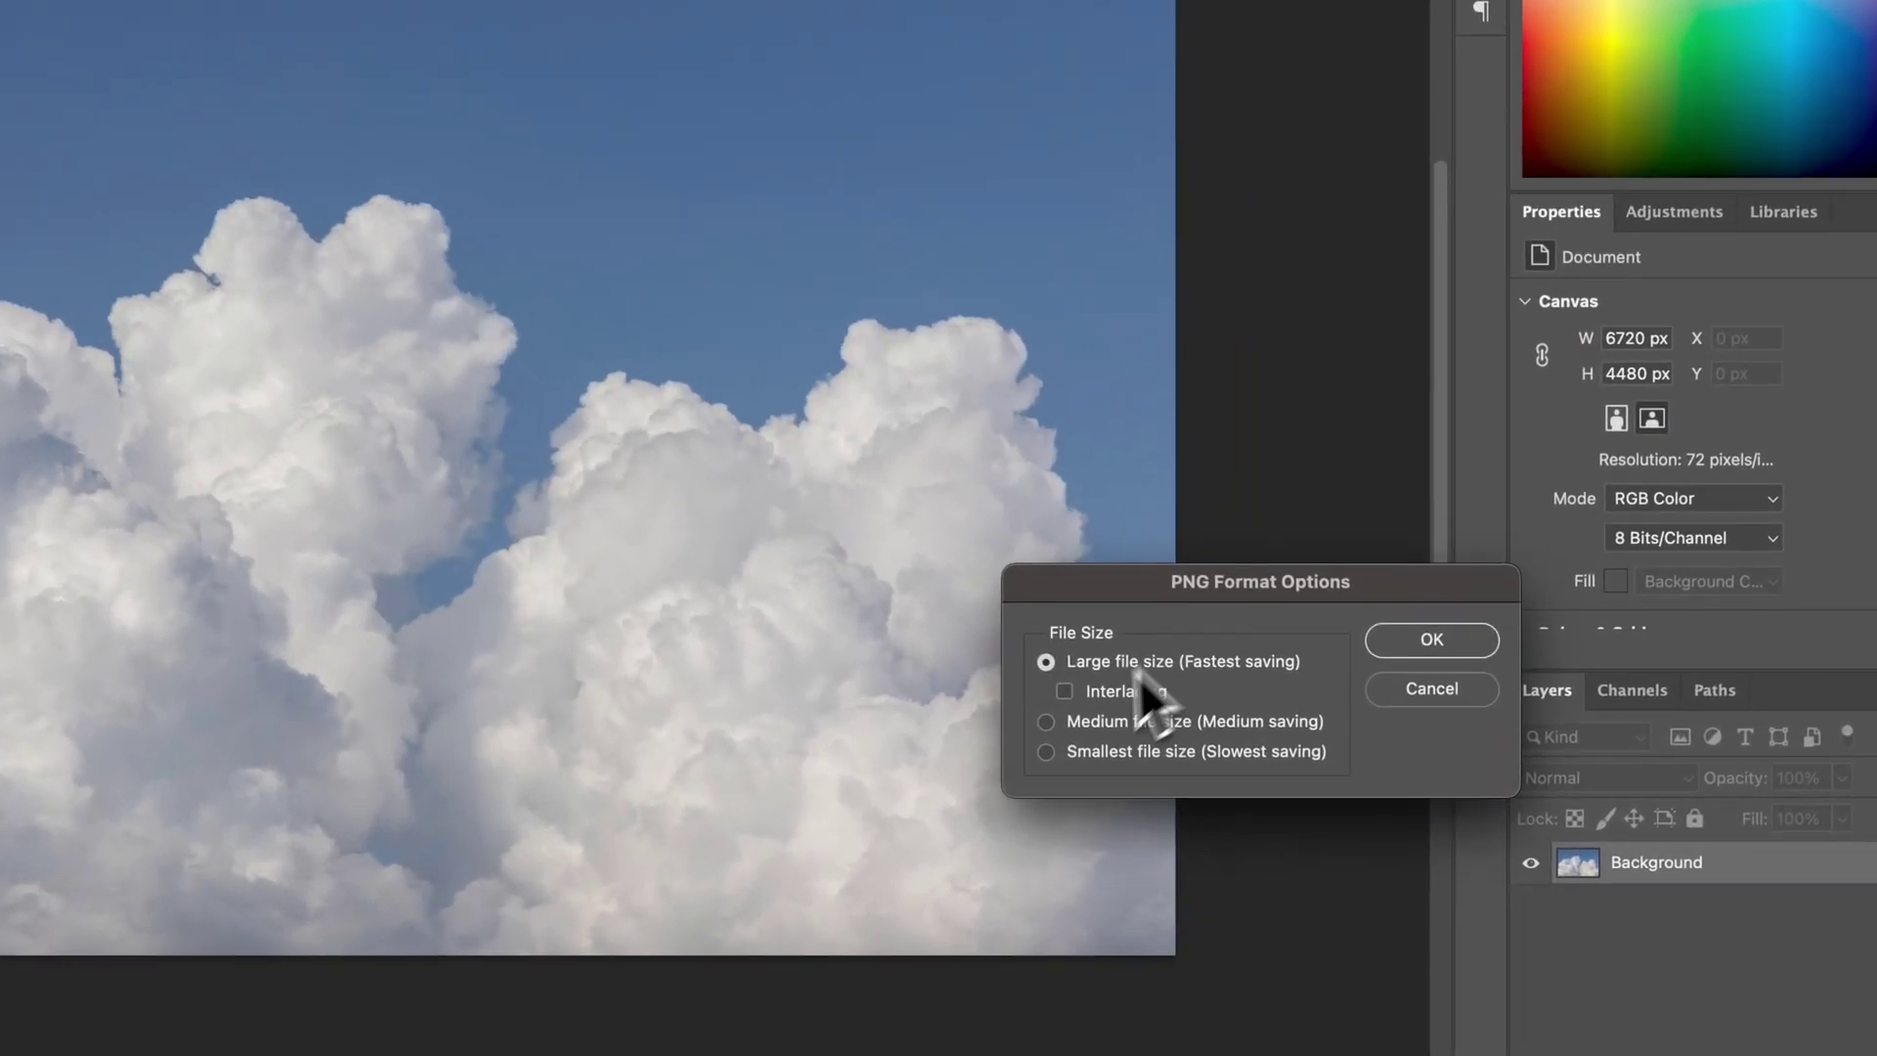
click(1085, 753)
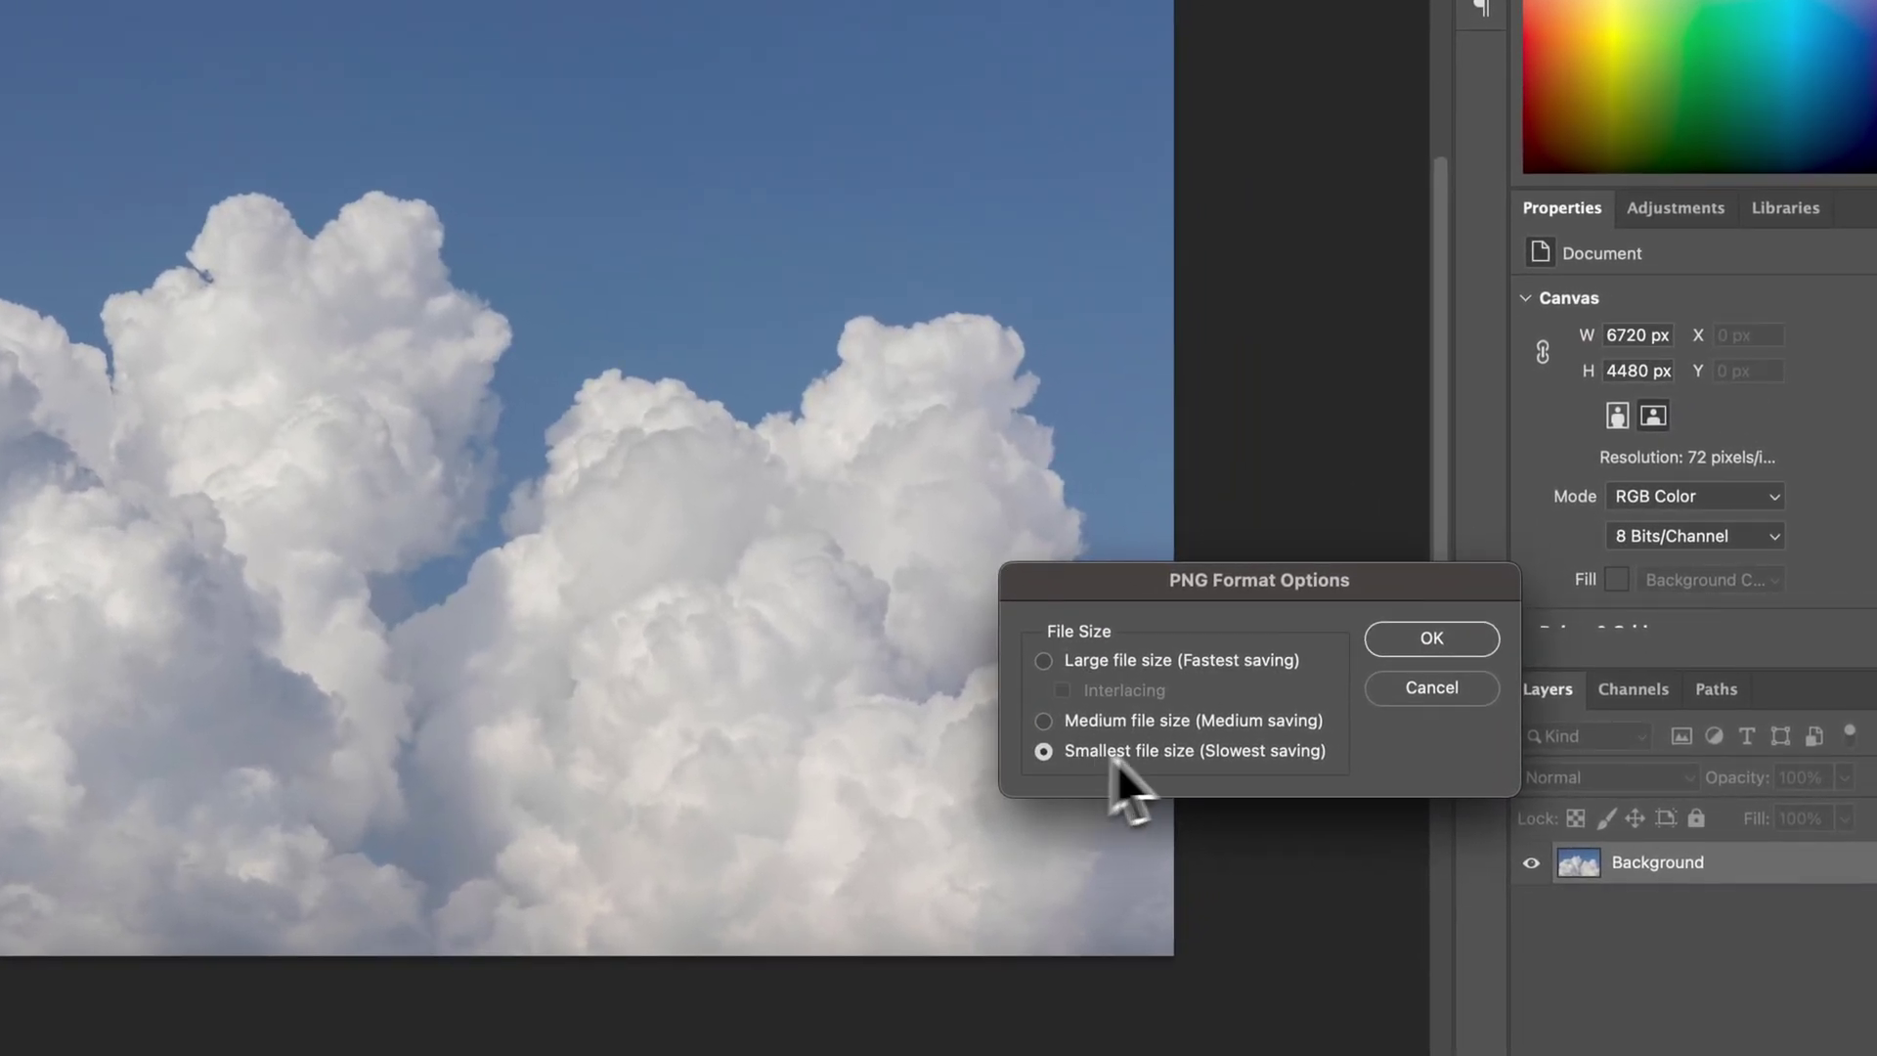
click(1464, 640)
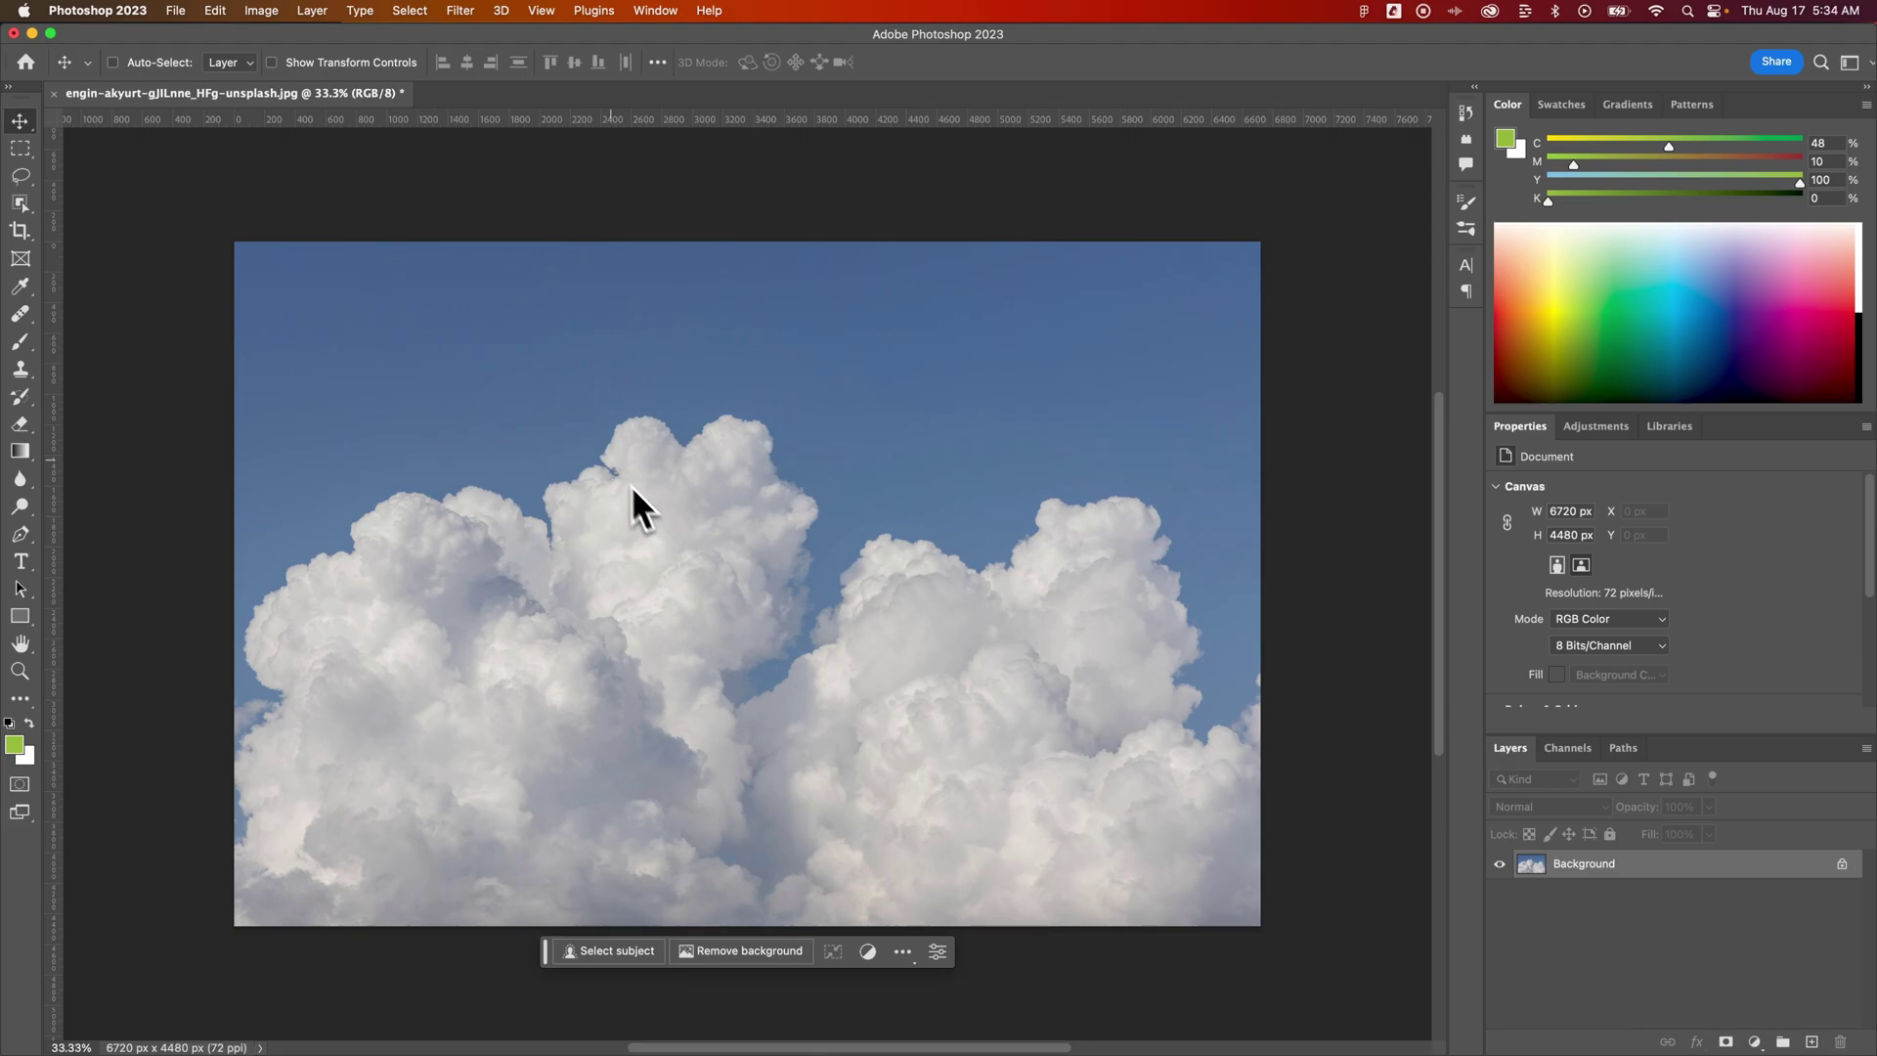
click(177, 11)
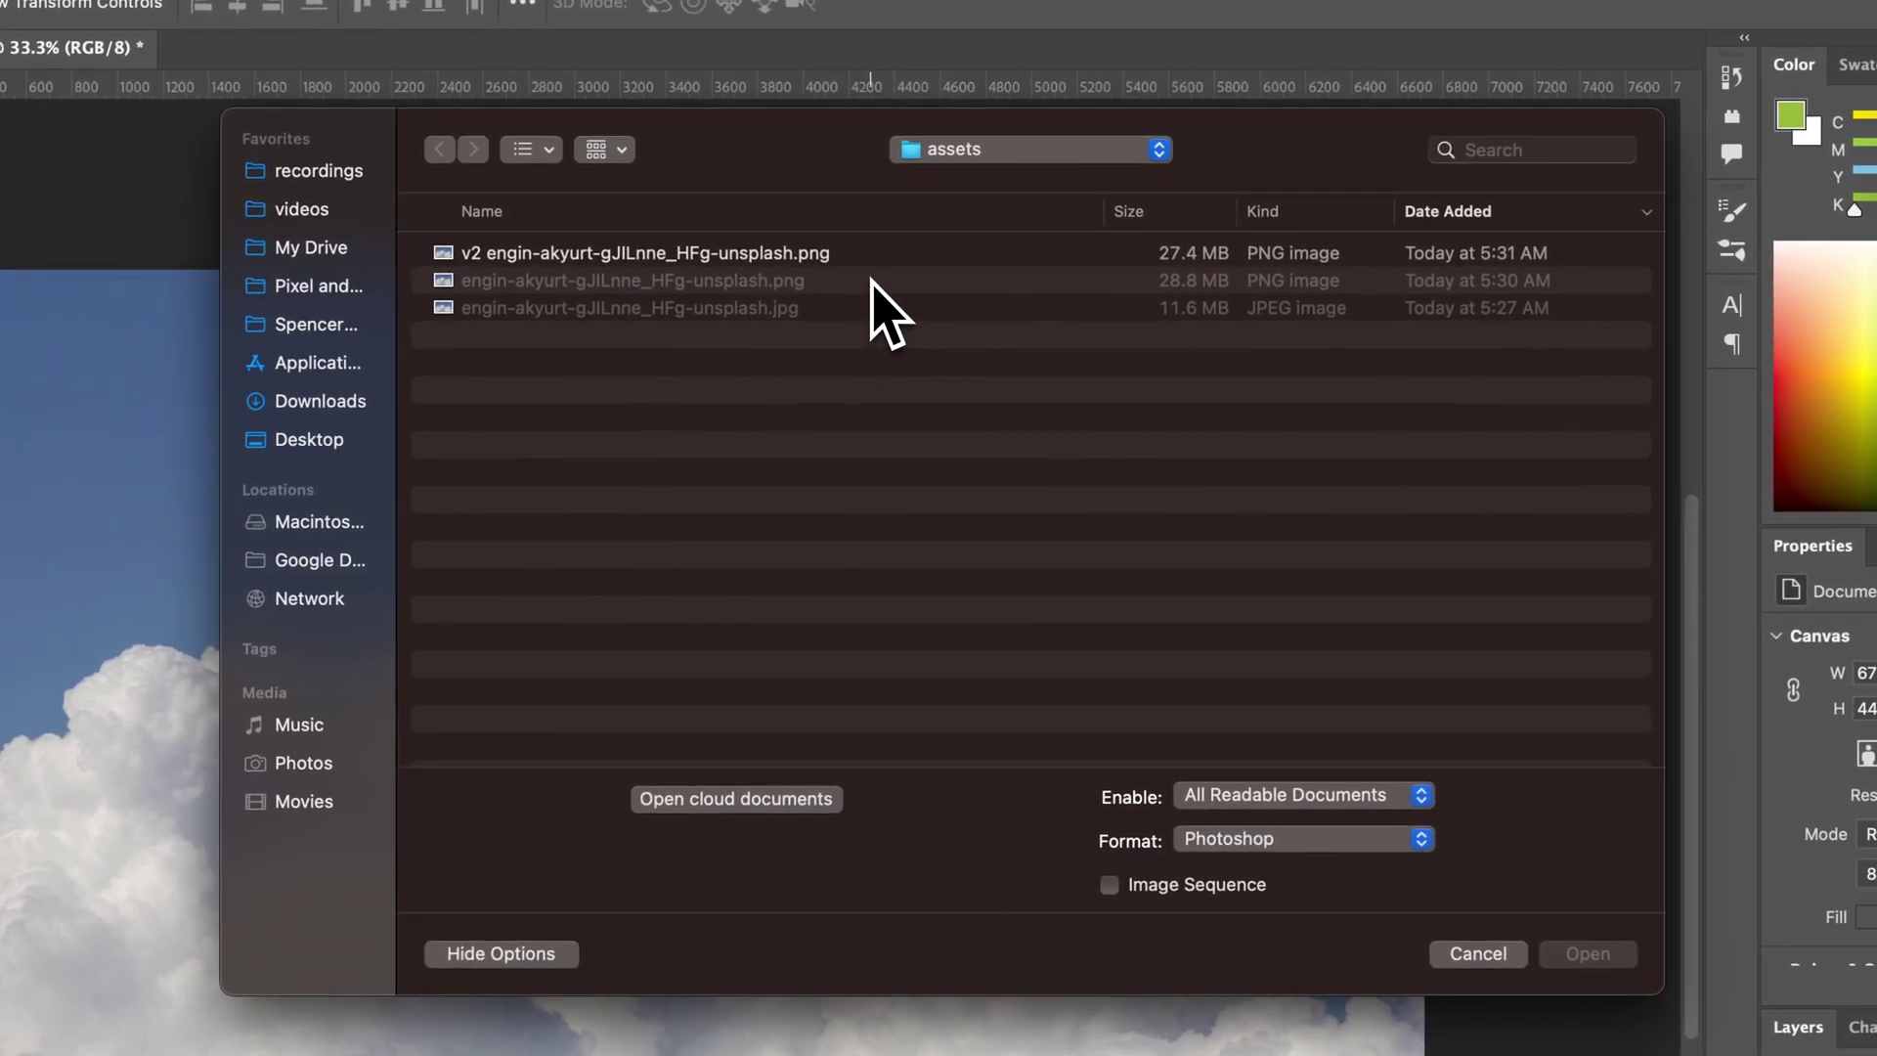
click(877, 281)
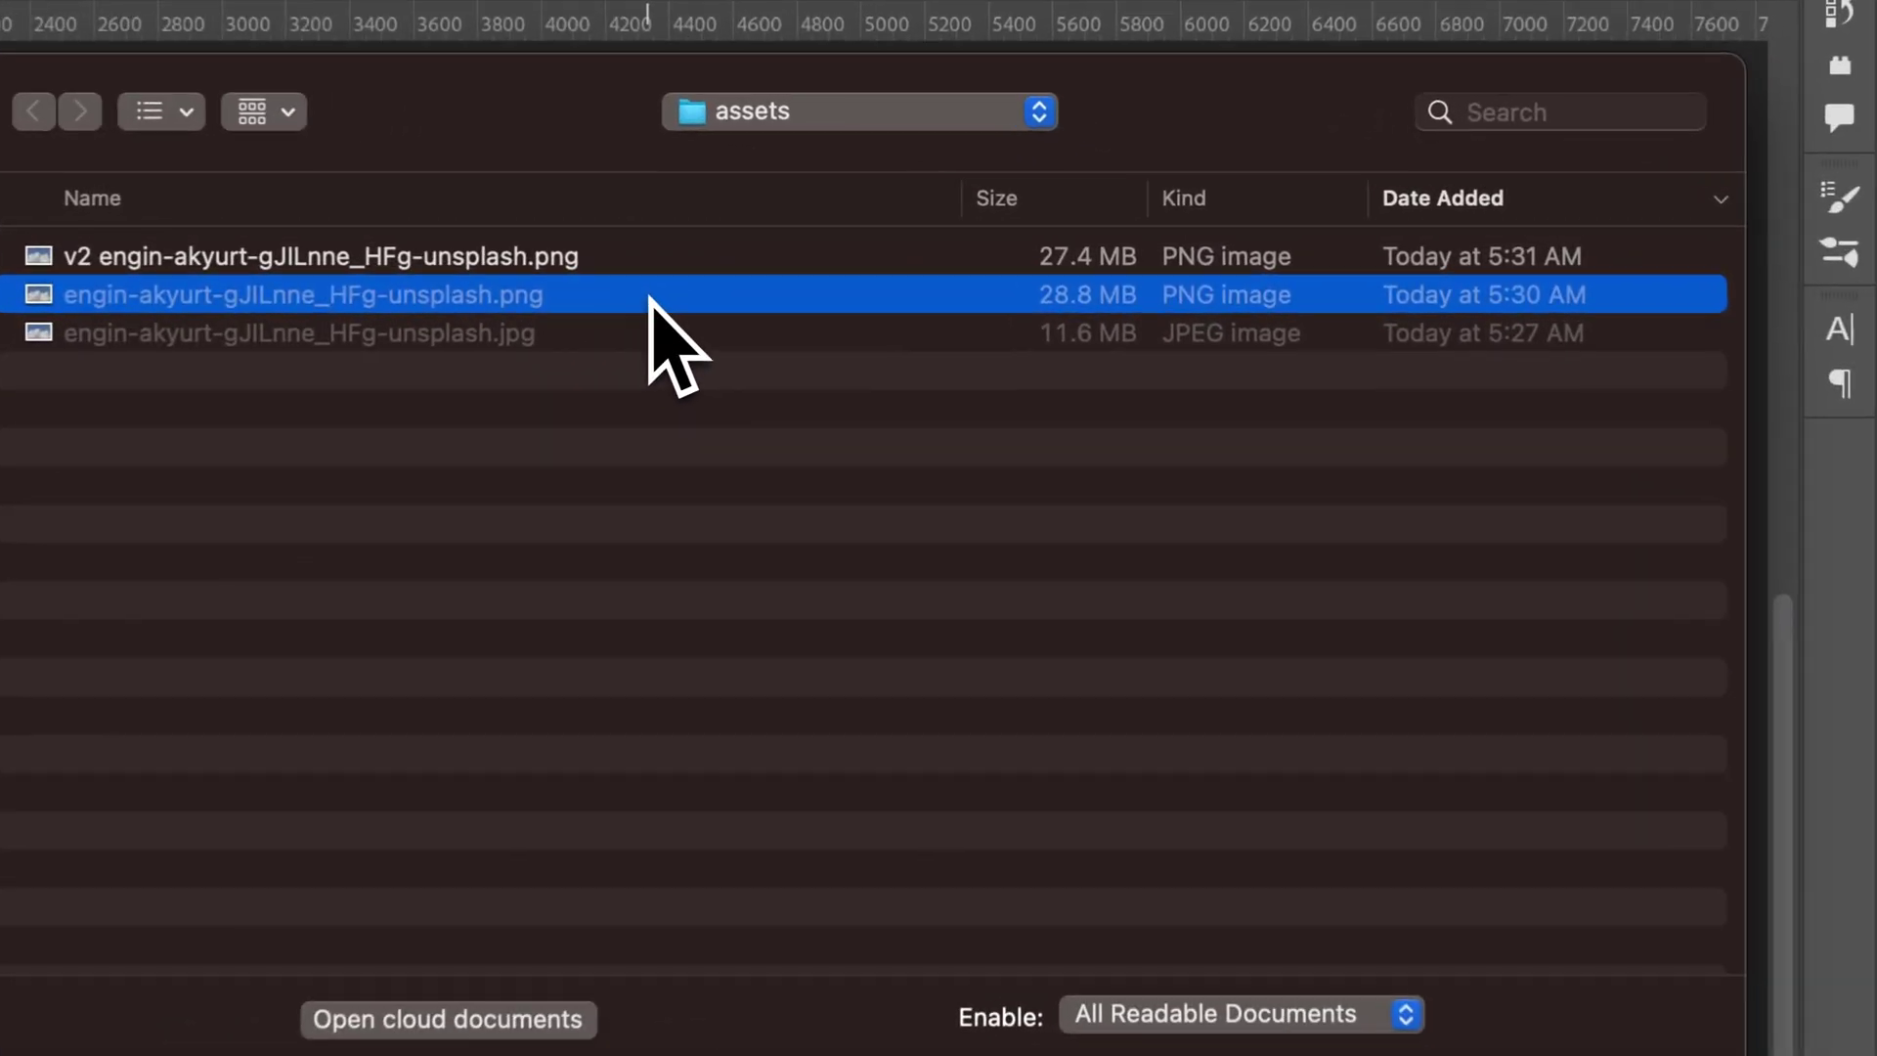
click(735, 262)
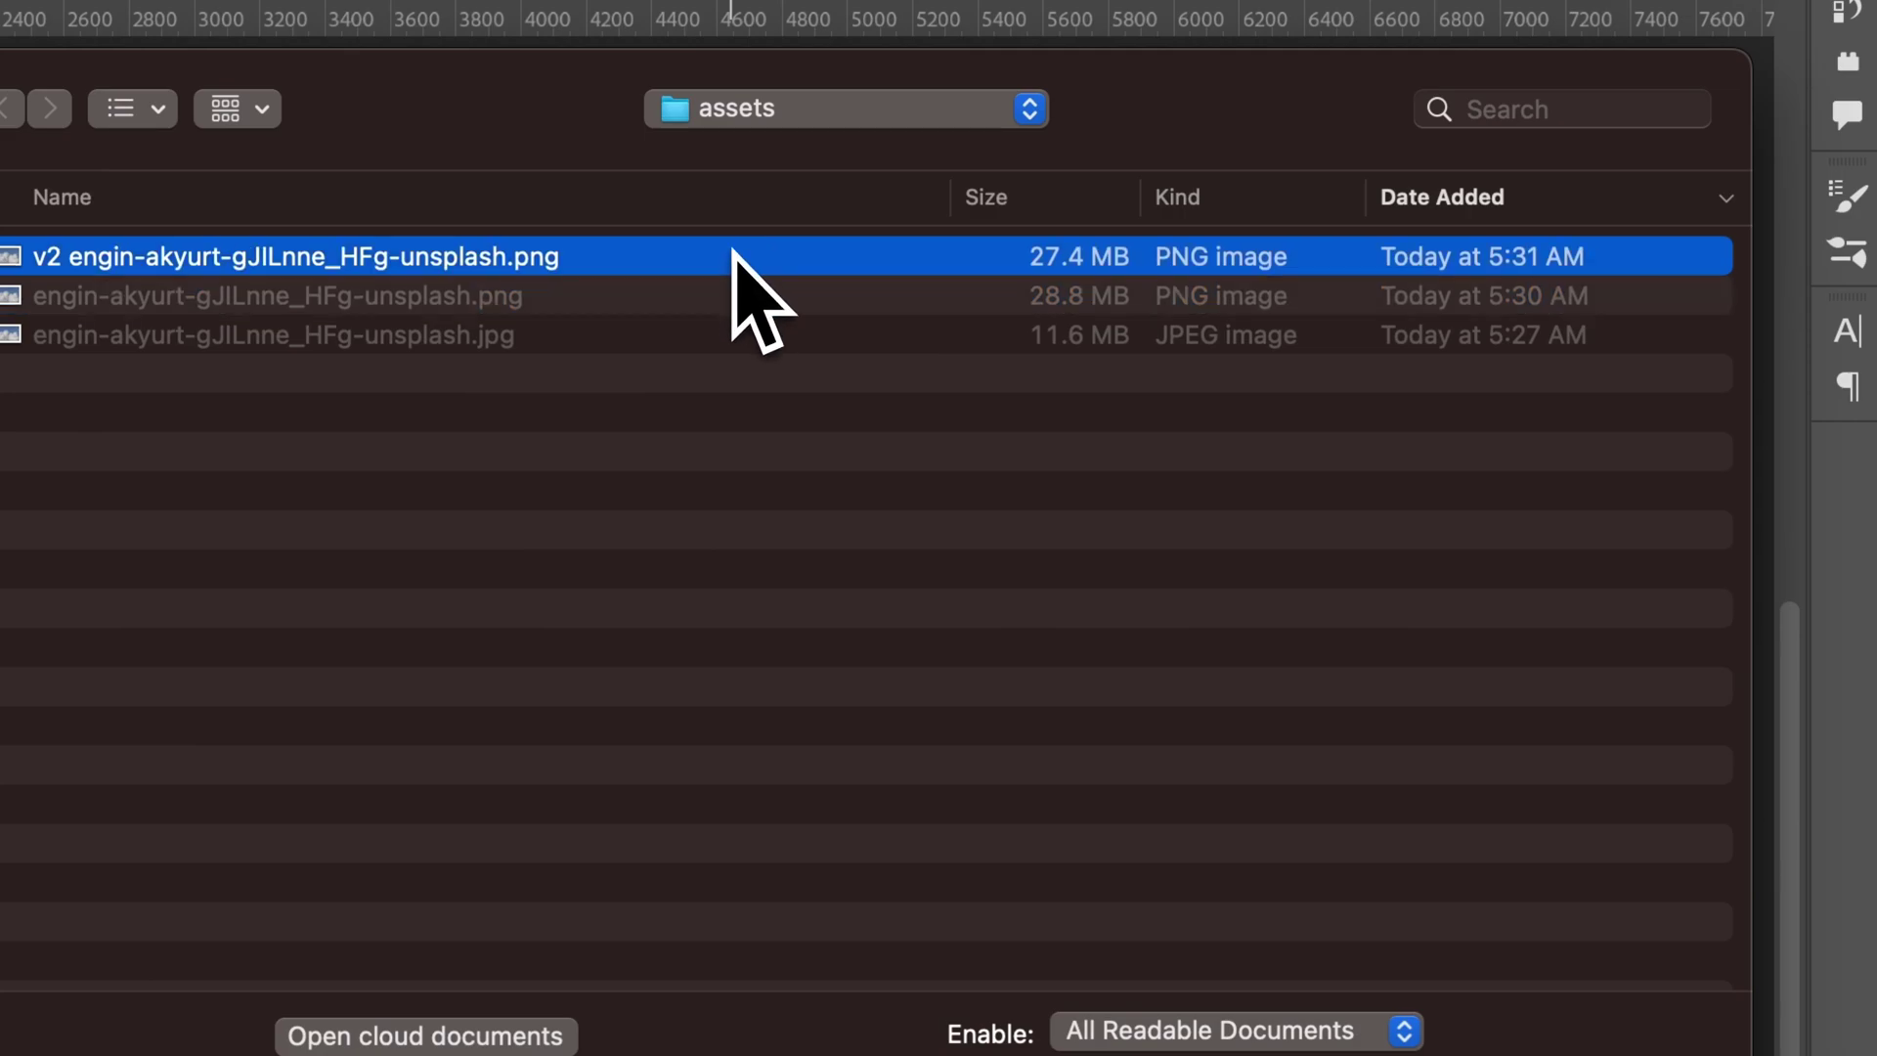
click(746, 279)
click(754, 335)
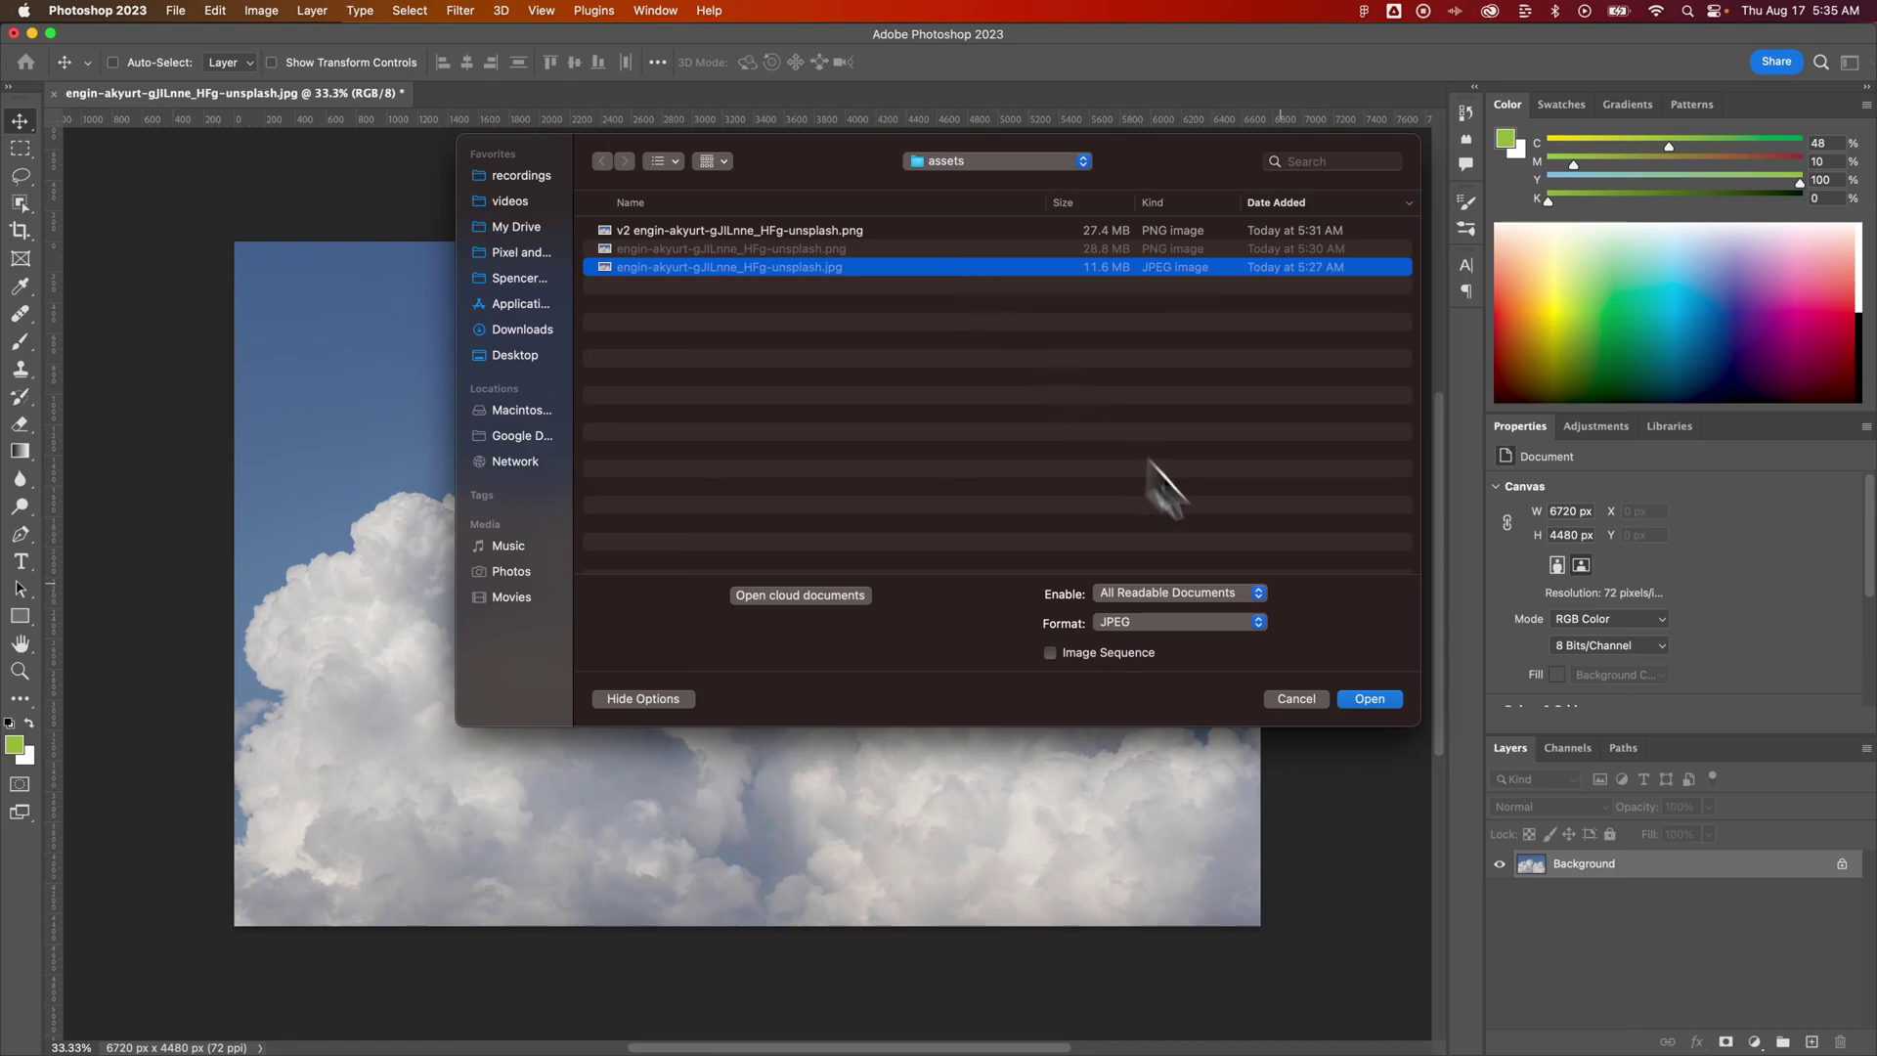
click(1296, 698)
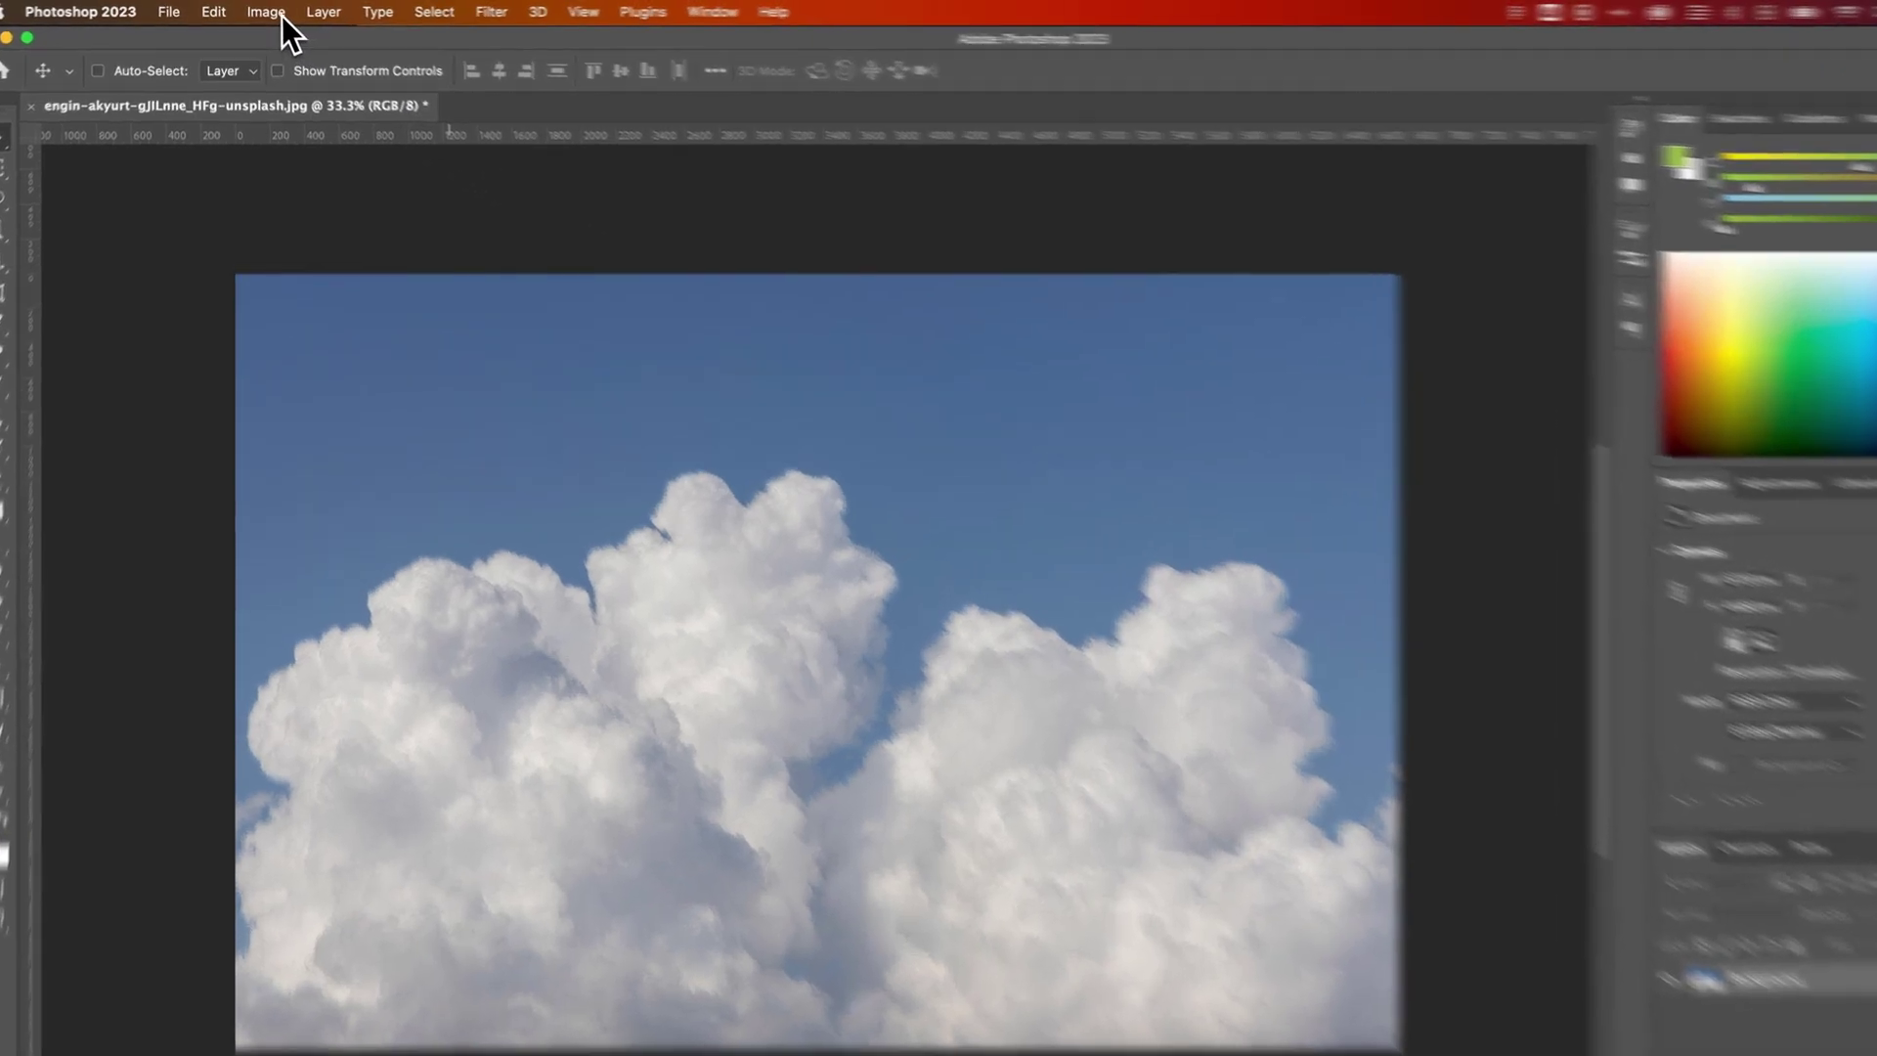
click(271, 11)
mouse_move(301, 51)
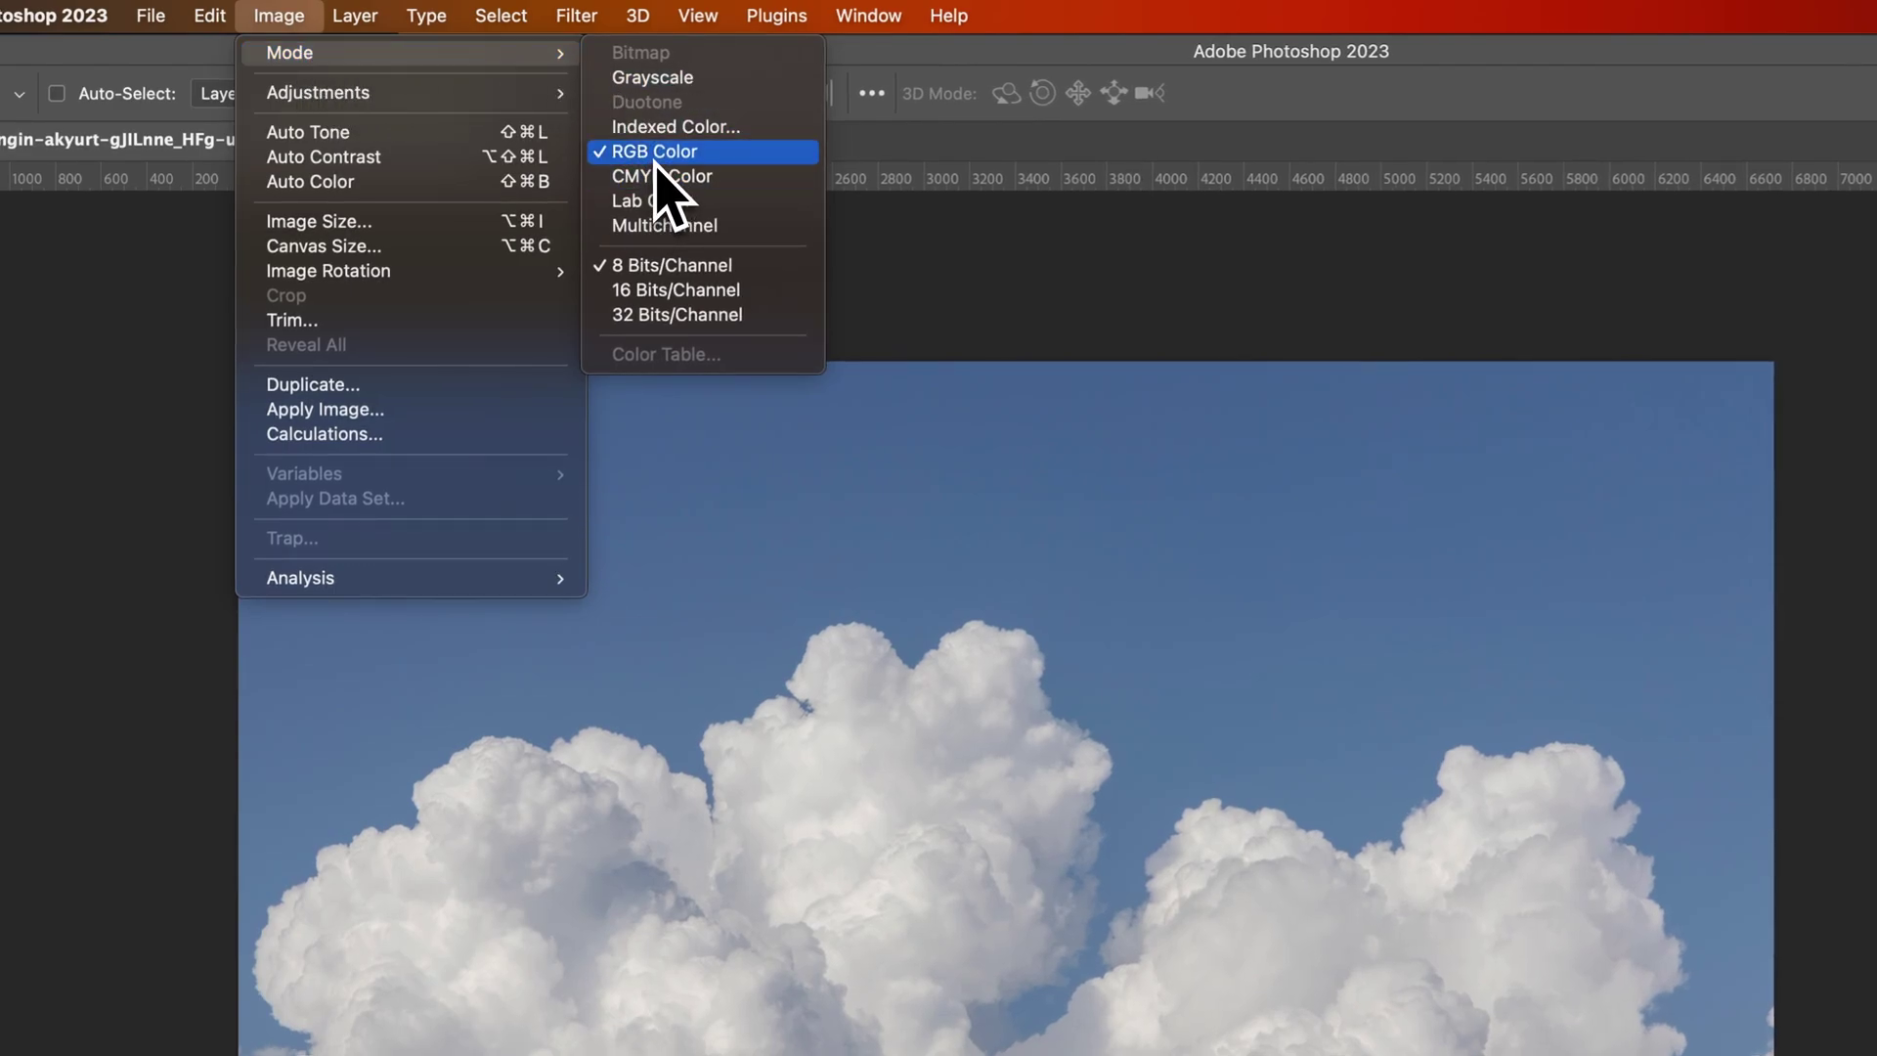
click(1224, 364)
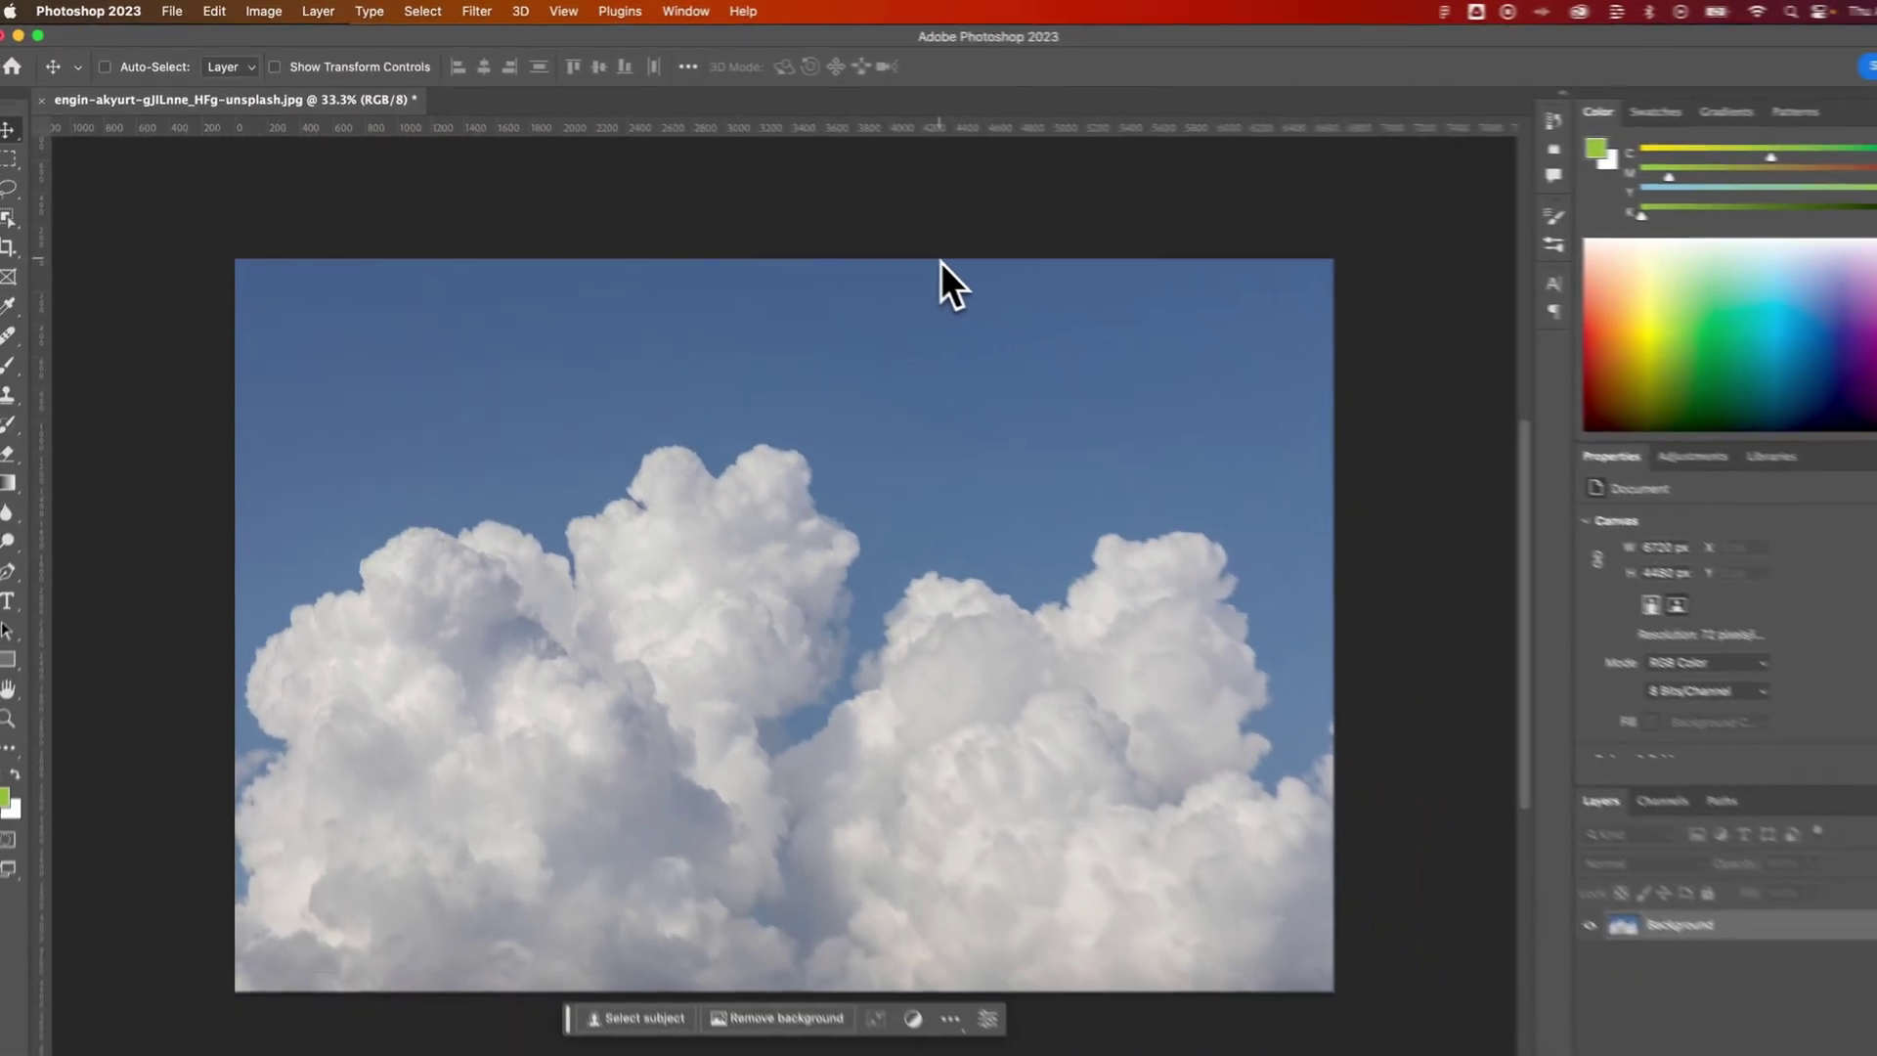